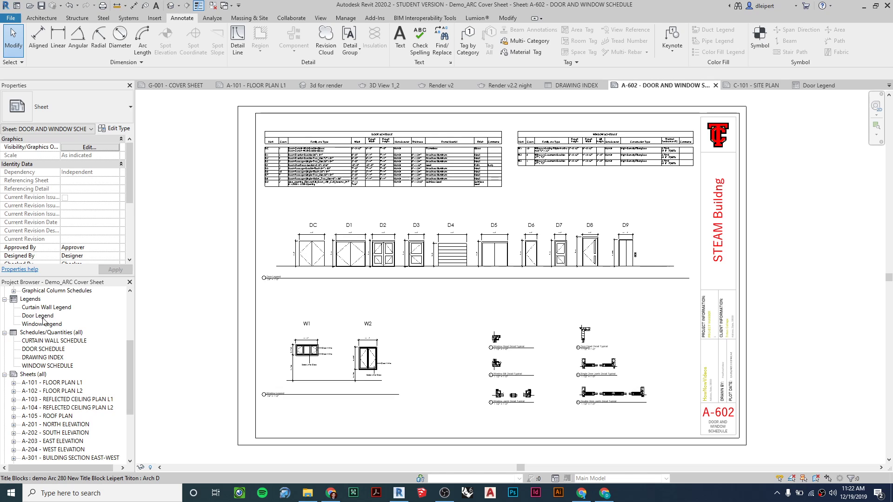
Step: Start a new building-component schedule for the Doors category in the New Construction phase
{"action": "scroll", "coordinate": [28, 334], "scroll_direction": "up", "scroll_amount": 2}
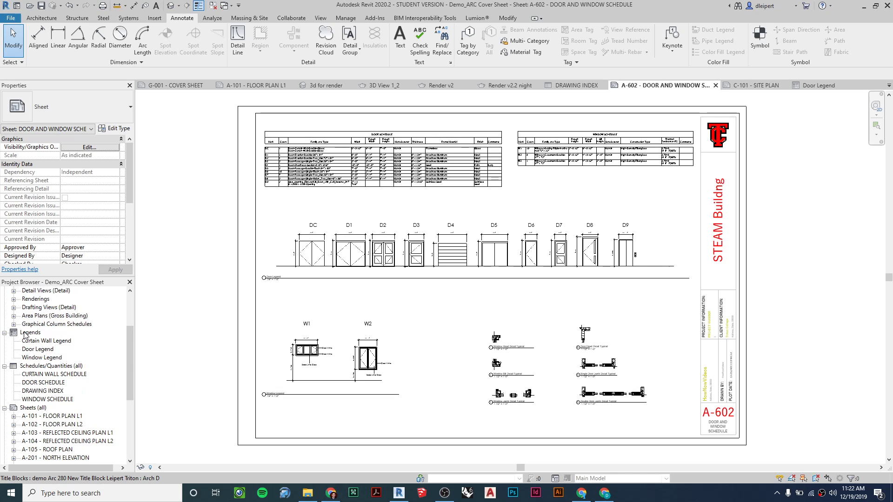
{"action": "scroll", "coordinate": [29, 338], "scroll_direction": "down", "scroll_amount": 3}
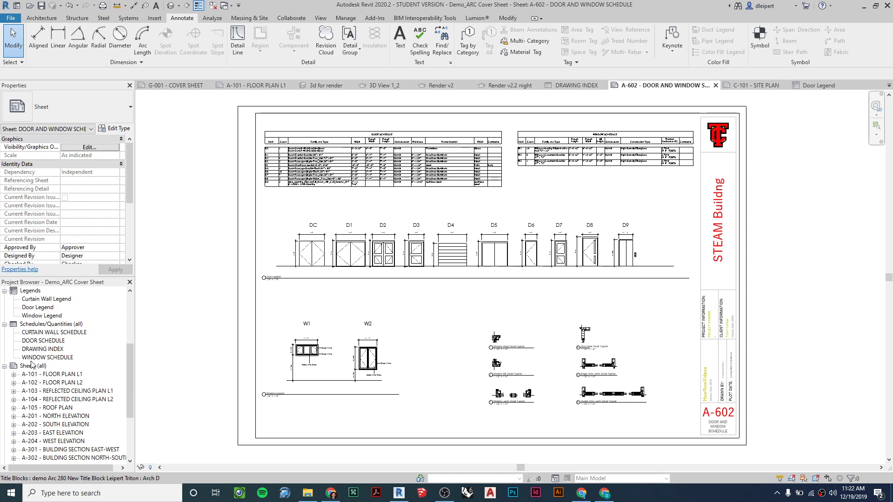
{"action": "scroll", "coordinate": [39, 333], "scroll_direction": "down", "scroll_amount": 4}
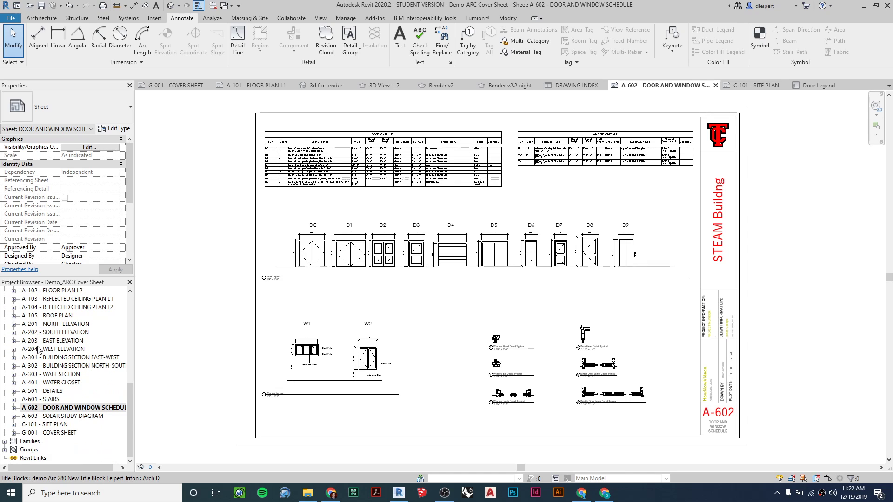
{"action": "scroll", "coordinate": [39, 351], "scroll_direction": "up", "scroll_amount": 3}
{"action": "left_click", "coordinate": [39, 307]}
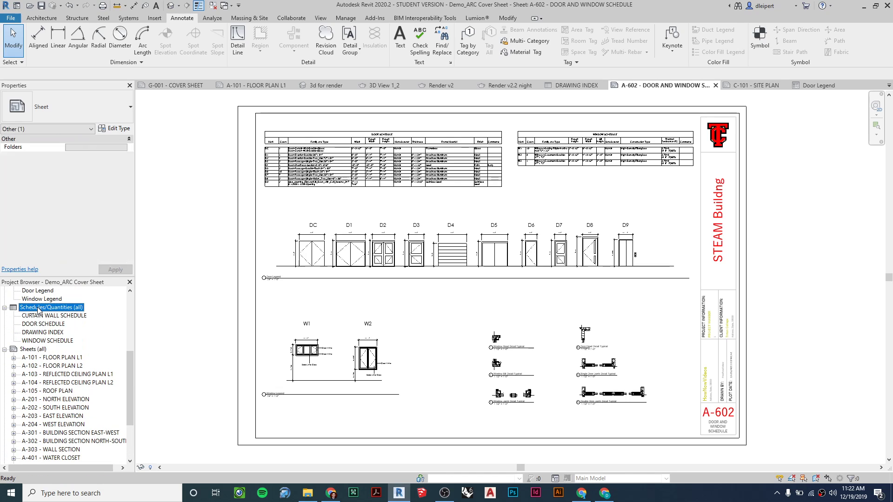
{"action": "right_click", "coordinate": [47, 308]}
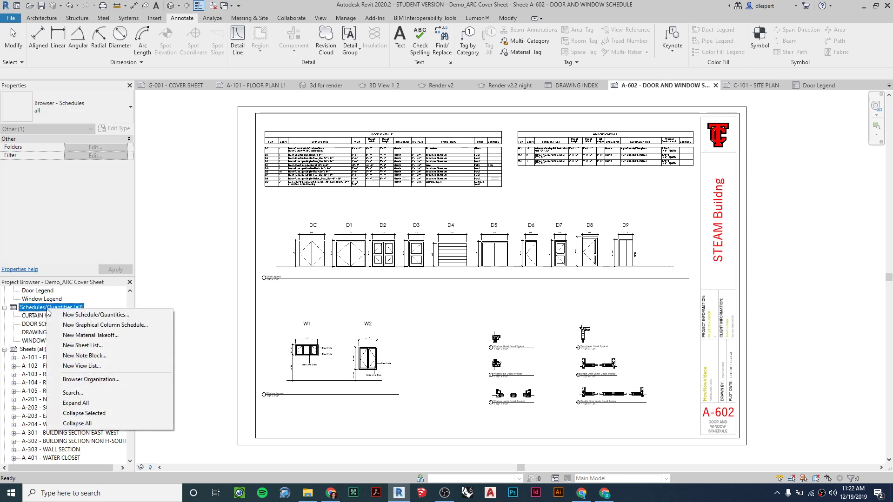
{"action": "left_click", "coordinate": [75, 316]}
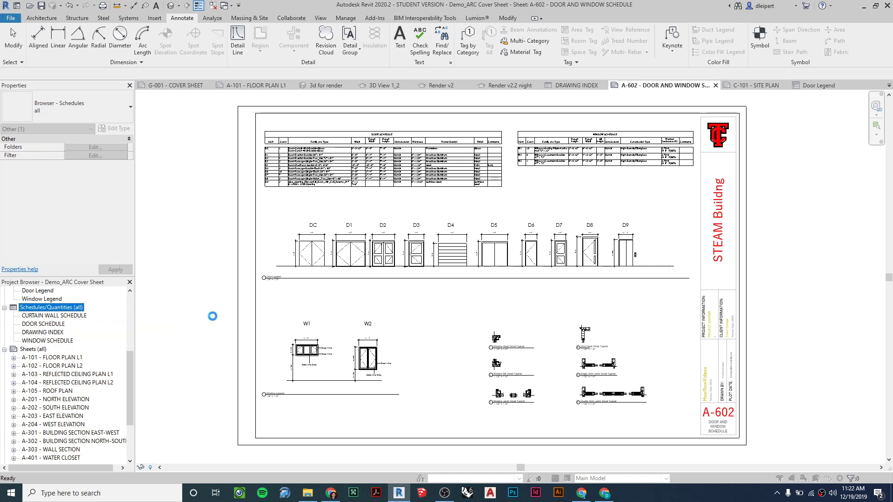
{"action": "scroll", "coordinate": [389, 233], "scroll_direction": "down", "scroll_amount": 9}
{"action": "scroll", "coordinate": [390, 234], "scroll_direction": "down", "scroll_amount": 1}
{"action": "left_click", "coordinate": [375, 225]}
{"action": "left_click_drag", "start_coordinate": [434, 235], "coordinate": [436, 257]}
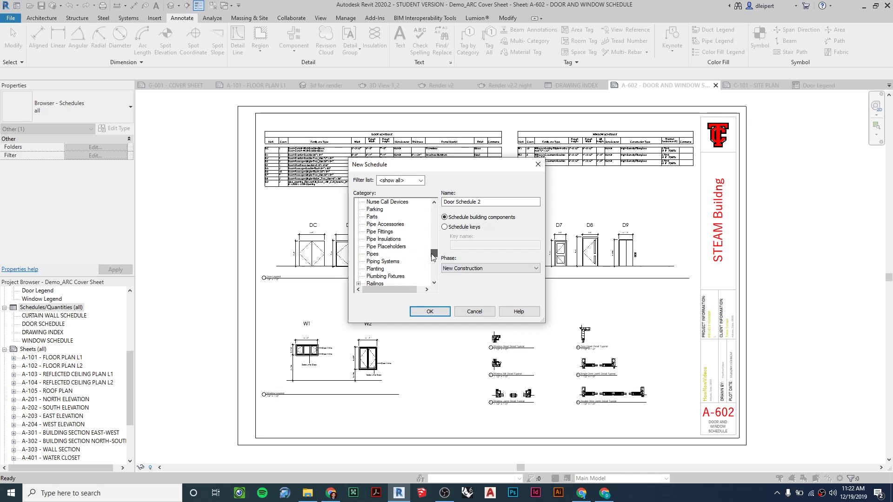
{"action": "left_click", "coordinate": [430, 312]}
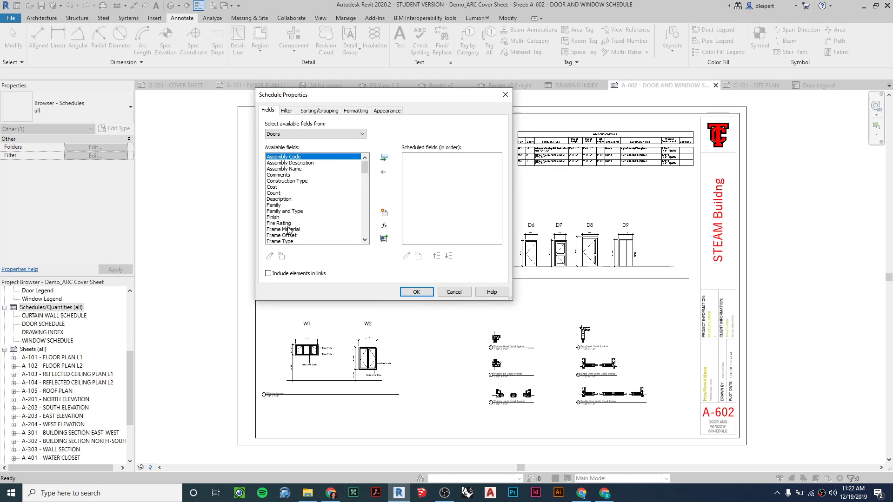
Step: Add the Count, Family and Type, and Height fields to the new door schedule, and discard it
{"action": "left_click", "coordinate": [279, 193]}
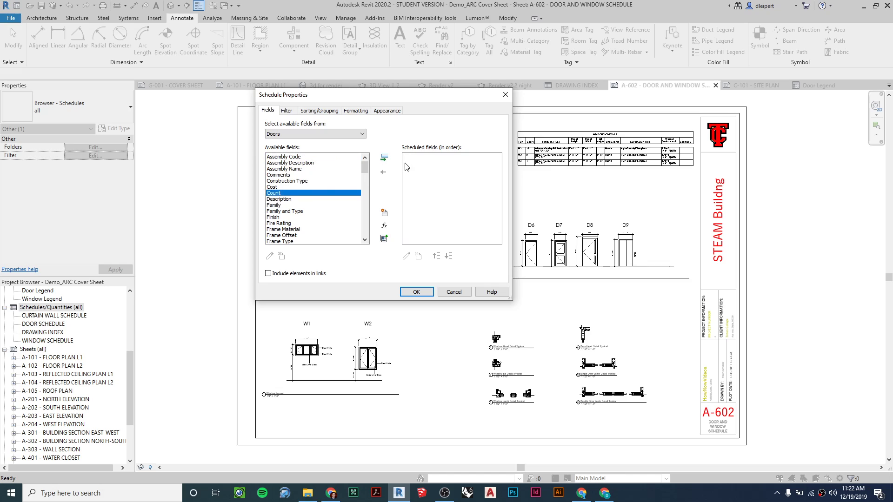
{"action": "left_click", "coordinate": [384, 158]}
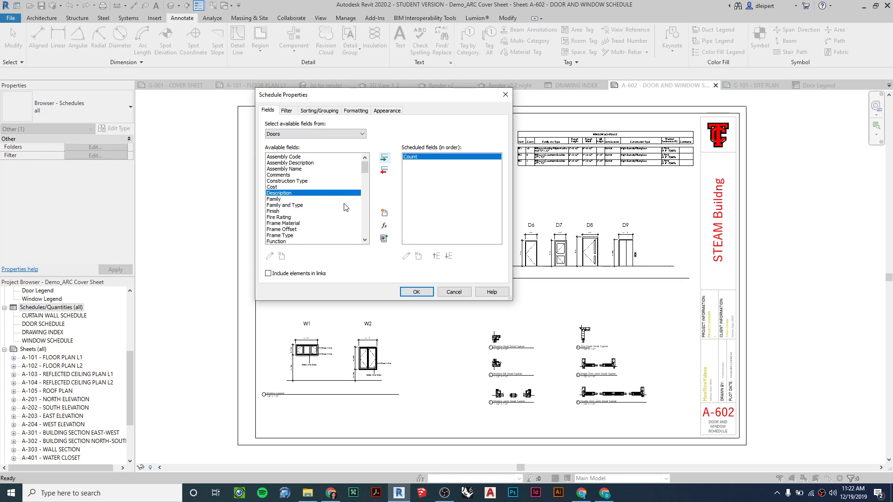
{"action": "left_click", "coordinate": [281, 205]}
{"action": "left_click", "coordinate": [384, 159]}
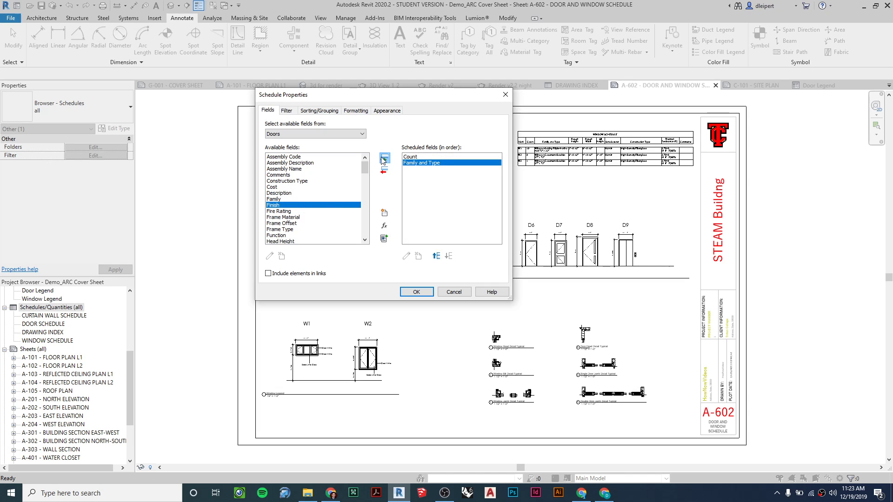
{"action": "scroll", "coordinate": [285, 204], "scroll_direction": "down", "scroll_amount": 3}
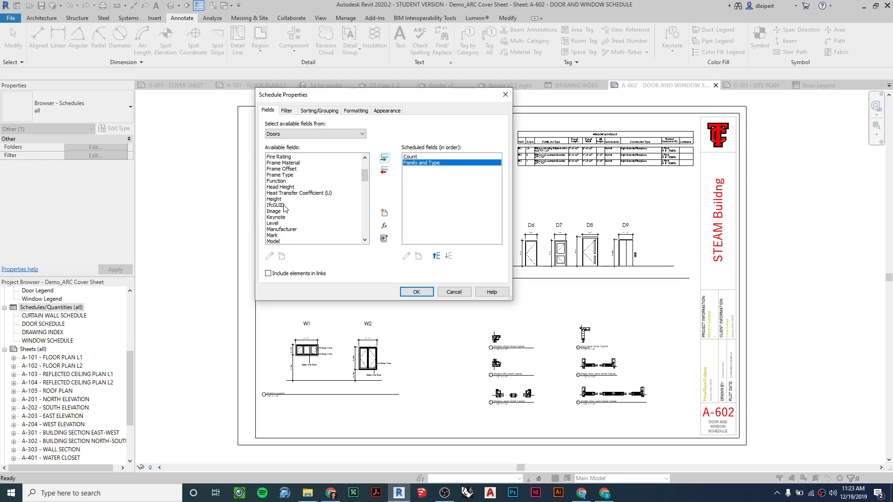
{"action": "left_click", "coordinate": [279, 199]}
{"action": "left_click", "coordinate": [384, 158]}
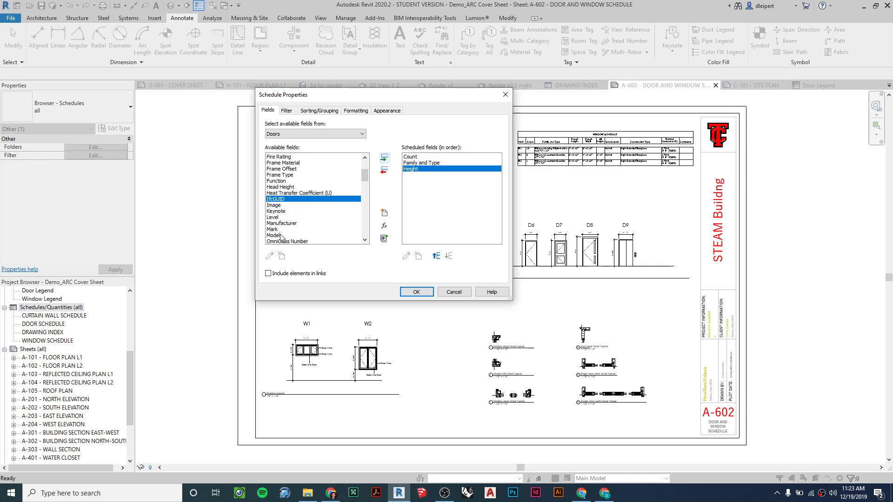
{"action": "scroll", "coordinate": [281, 236], "scroll_direction": "down", "scroll_amount": 3}
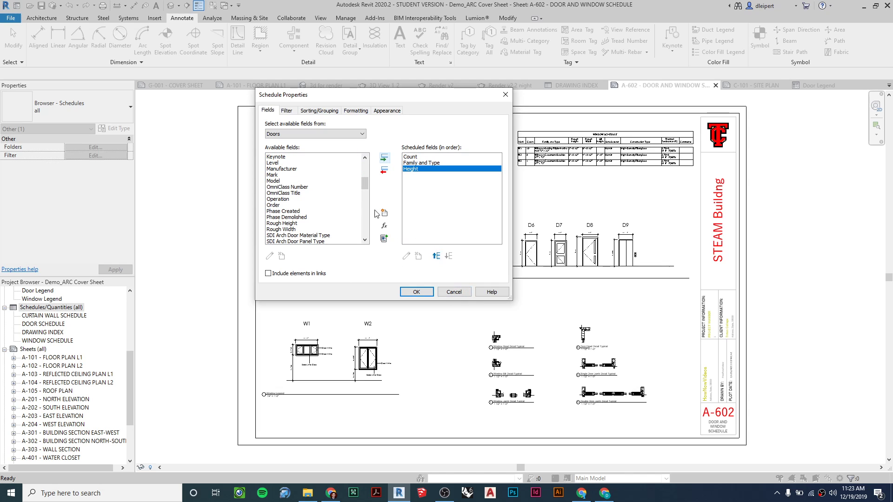
{"action": "left_click", "coordinate": [510, 95]}
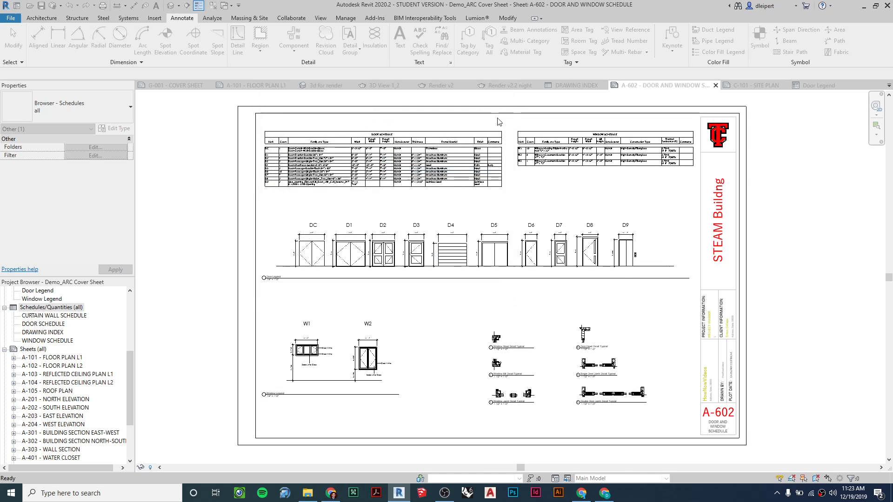
Step: Open the existing DOOR SCHEDULE and review its scheduled fields, filter settings and sorting order
{"action": "double_click", "coordinate": [41, 326]}
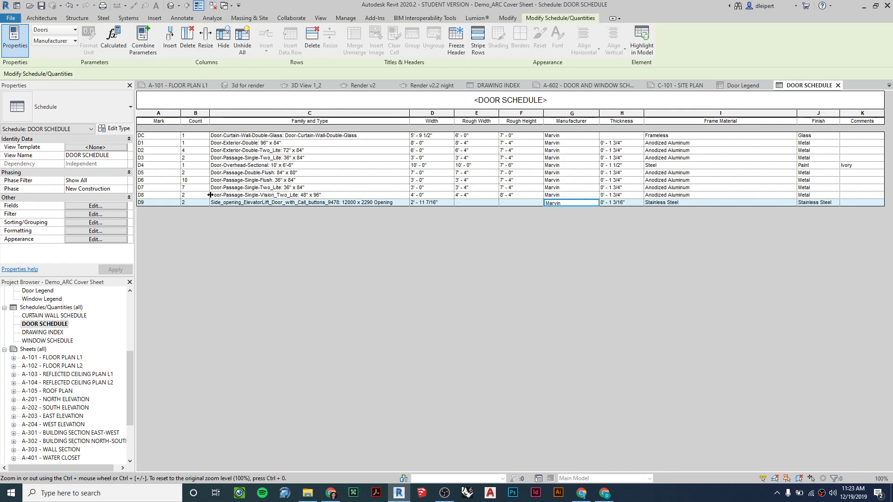
{"action": "left_click", "coordinate": [109, 206]}
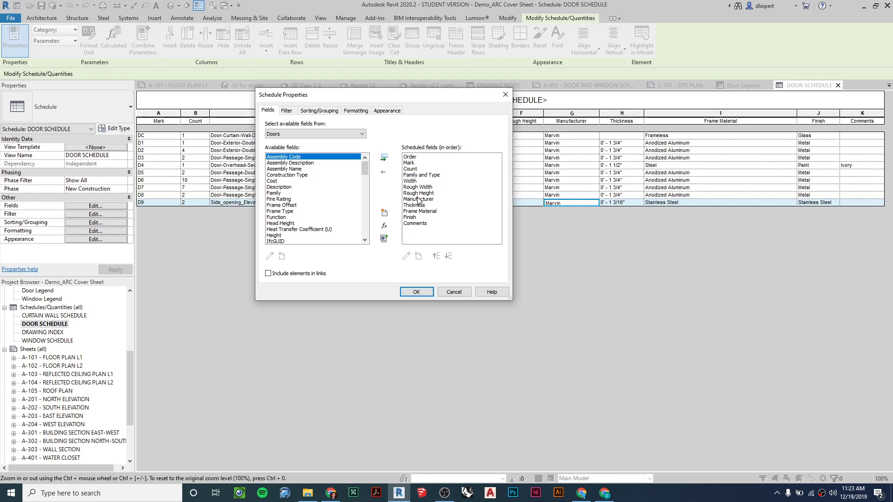
{"action": "left_click", "coordinate": [414, 158]}
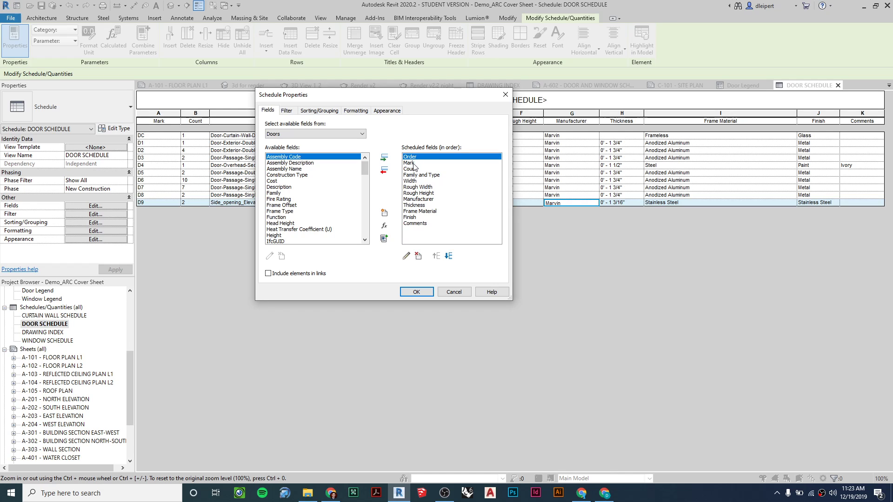
{"action": "left_click", "coordinate": [414, 163]}
{"action": "left_click", "coordinate": [415, 176]}
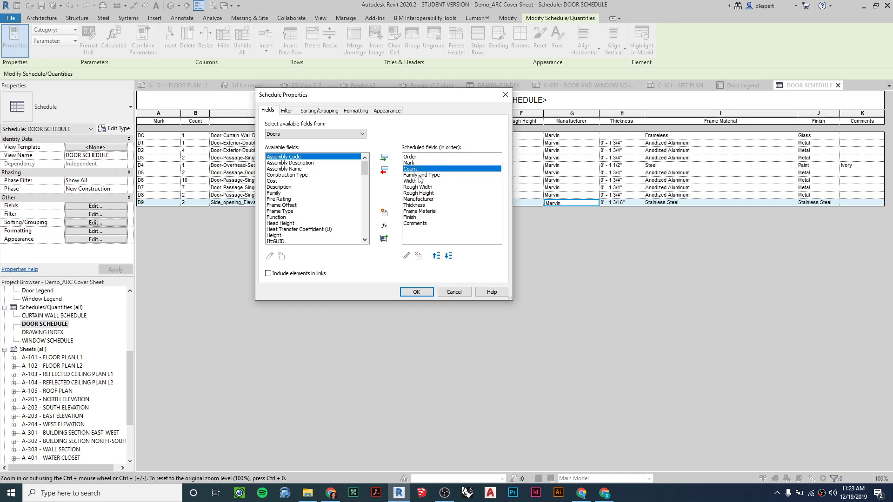
{"action": "left_click", "coordinate": [415, 188]}
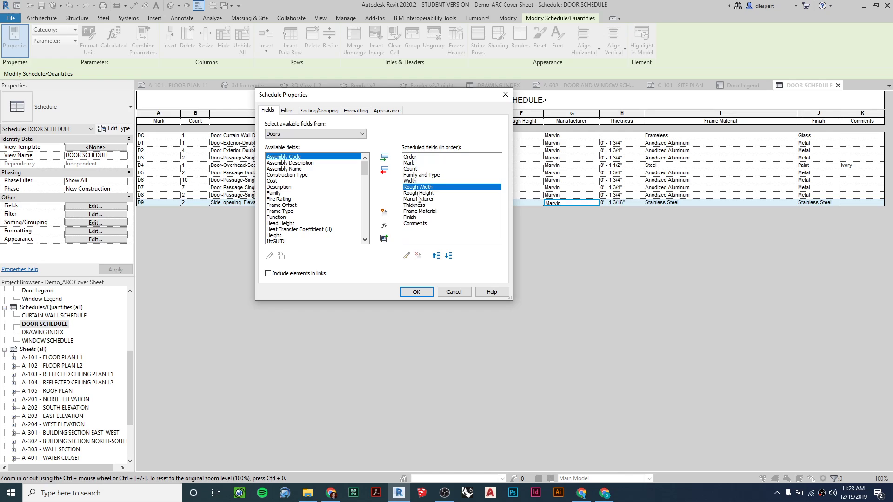
{"action": "left_click", "coordinate": [416, 193]}
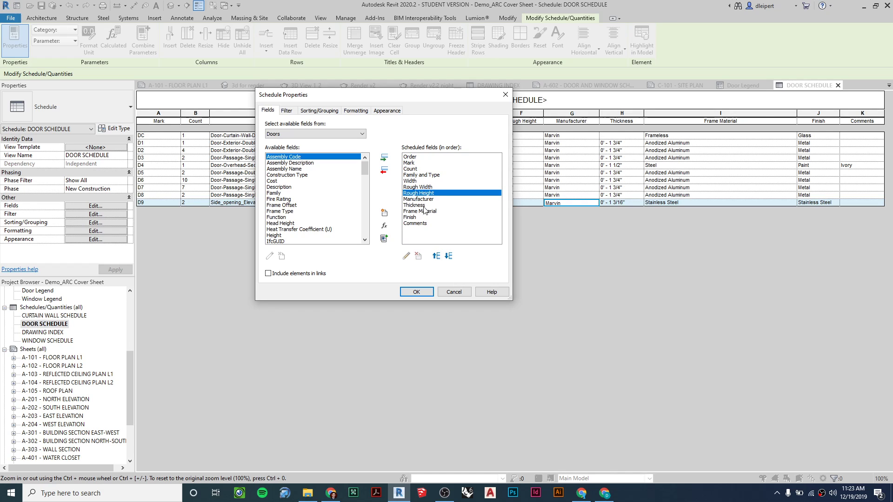
{"action": "left_click", "coordinate": [287, 111]}
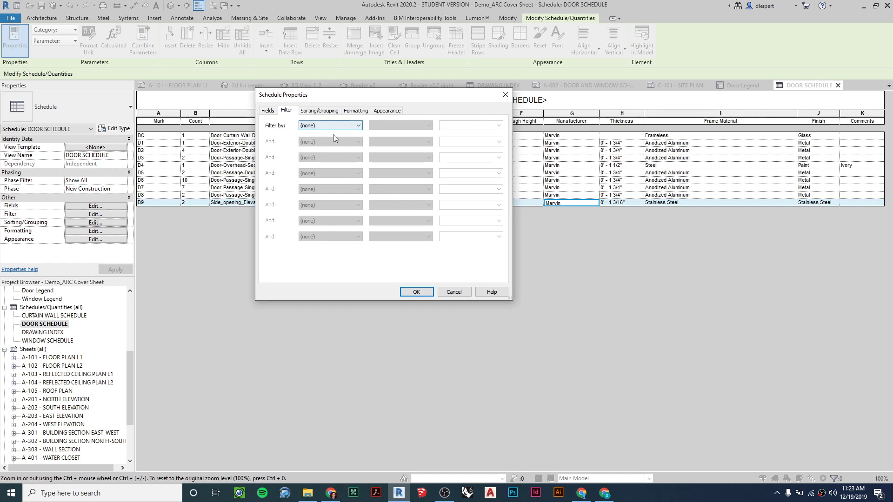
{"action": "left_click", "coordinate": [319, 111]}
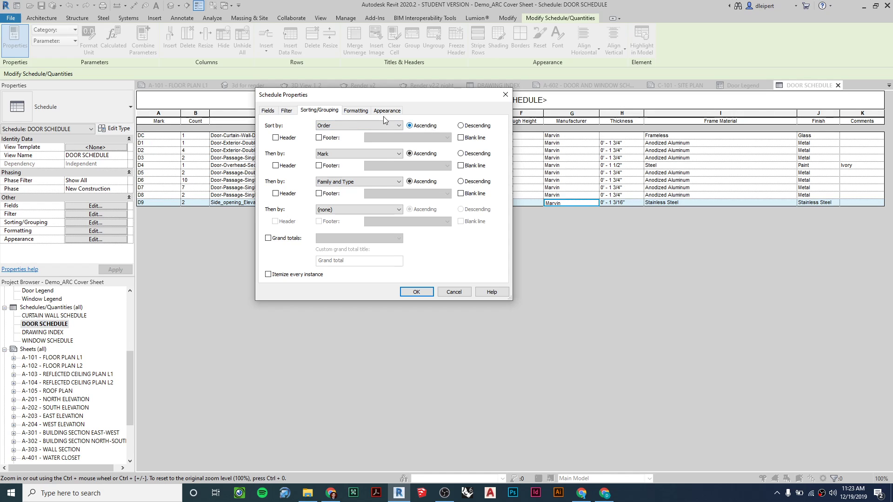
Step: Unhide the Order field in the door schedule's formatting and apply the change
{"action": "left_click", "coordinate": [356, 111]}
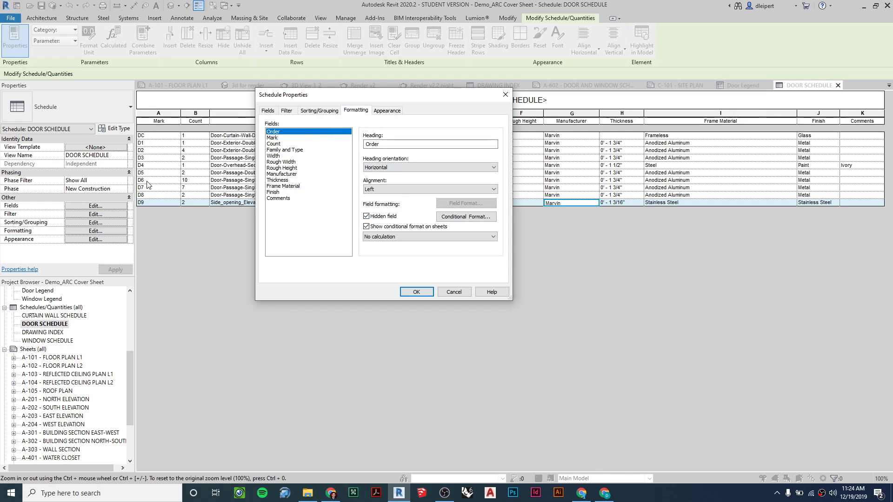
{"action": "left_click", "coordinate": [367, 216]}
{"action": "left_click", "coordinate": [416, 292]}
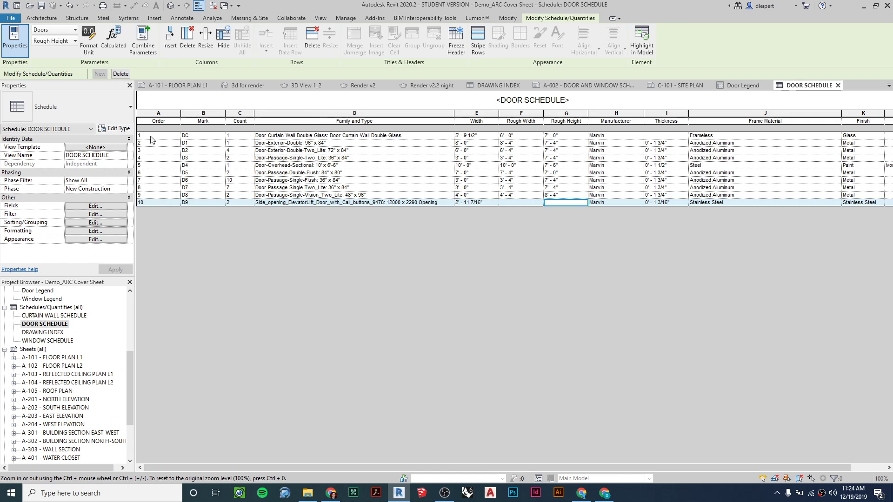
Step: Set the door schedule's Order field back to a hidden field and apply the change
{"action": "left_click", "coordinate": [95, 205]}
{"action": "left_click", "coordinate": [319, 110]}
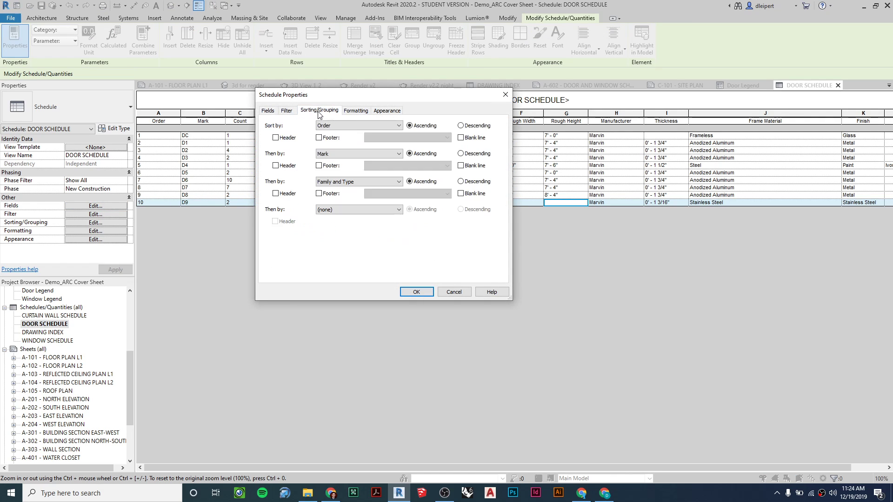
{"action": "left_click", "coordinate": [356, 110]}
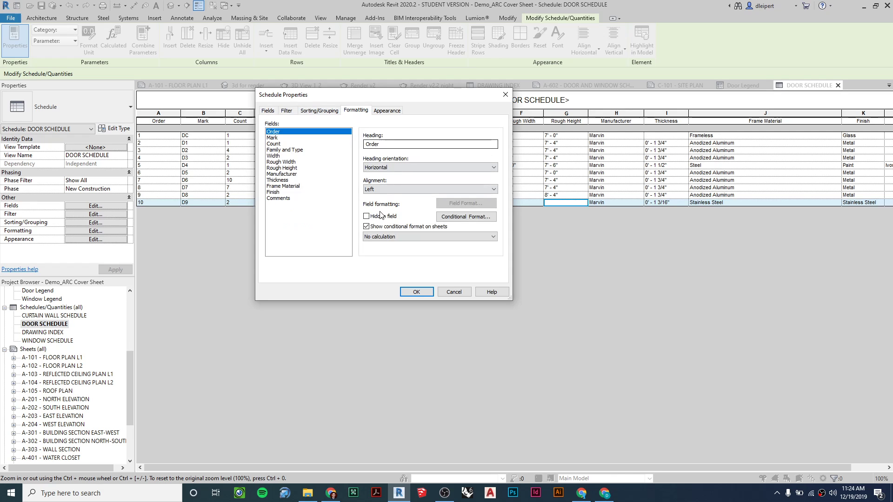
{"action": "left_click", "coordinate": [416, 291]}
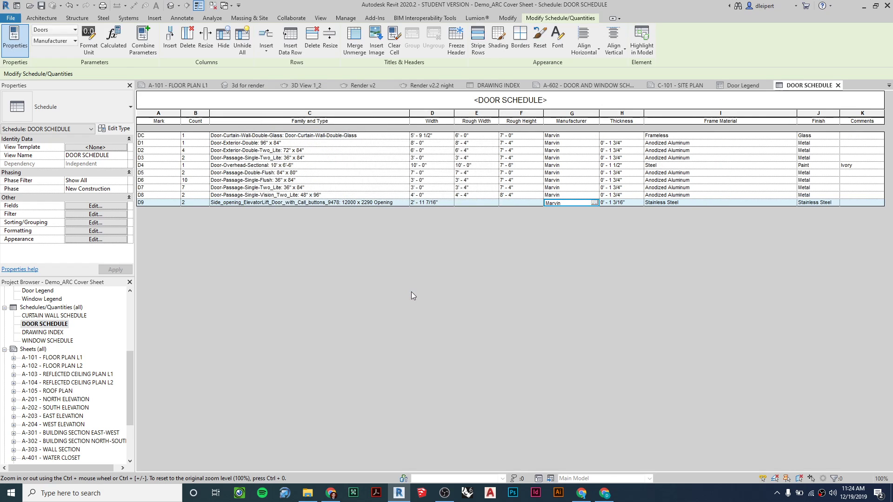
Step: Review the door schedule's field formatting, including the Manufacturer field, and its grid line and text appearance settings
{"action": "left_click", "coordinate": [104, 207]}
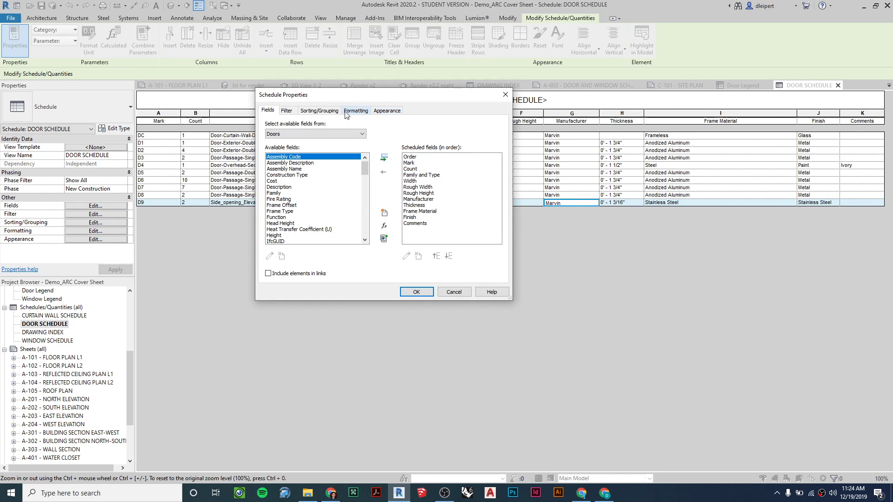
{"action": "left_click", "coordinate": [319, 111]}
{"action": "left_click", "coordinate": [357, 111]}
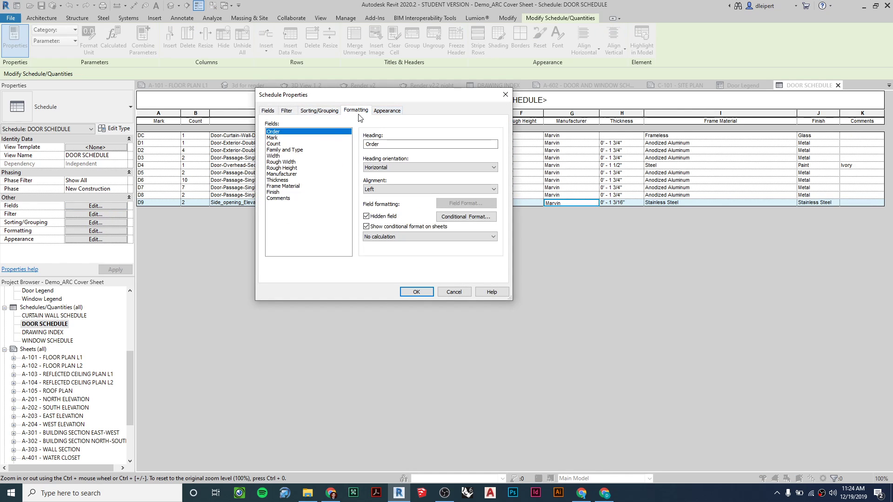
{"action": "left_click_drag", "start_coordinate": [283, 145], "coordinate": [282, 174]}
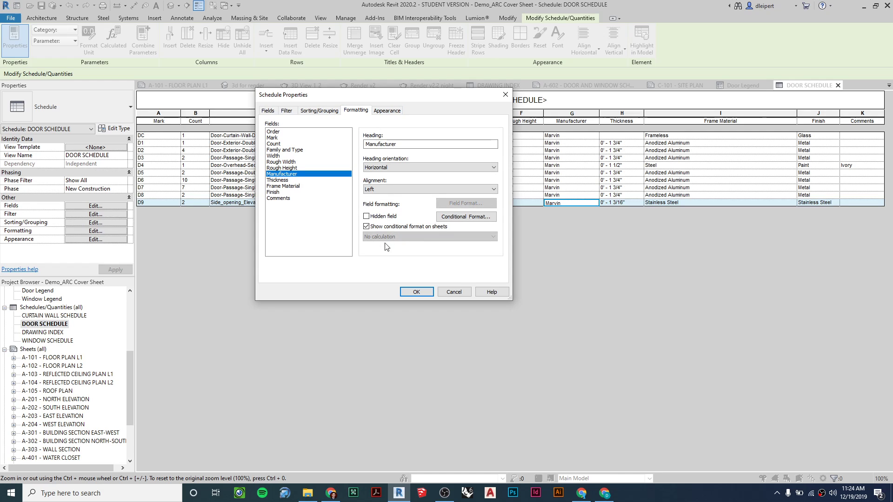
{"action": "left_click", "coordinate": [389, 111]}
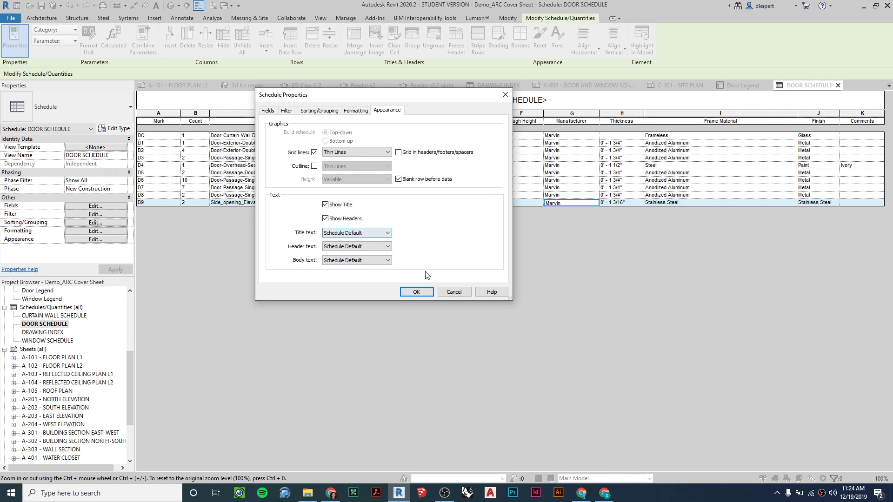
{"action": "left_click", "coordinate": [418, 292]}
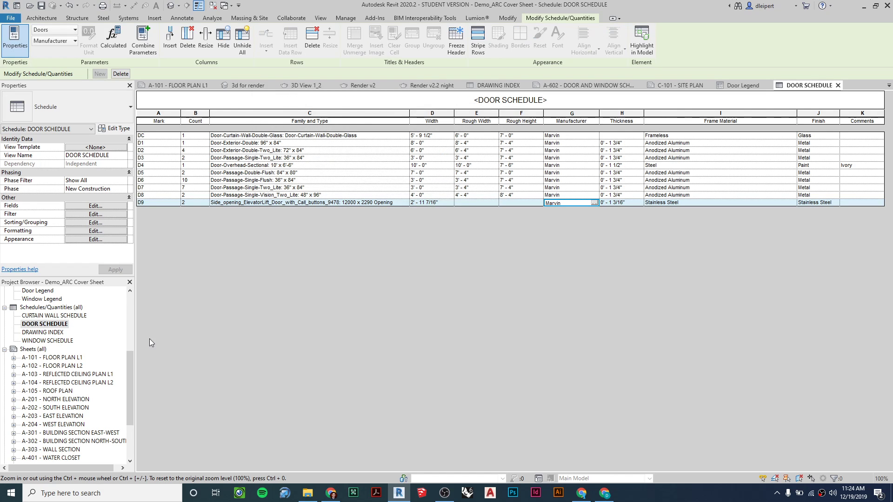
Step: Open the WINDOW SCHEDULE and review its scheduled fields, including Rough Height, Rough Width, Sill Height and Thermal Resistance (R)
{"action": "double_click", "coordinate": [53, 342]}
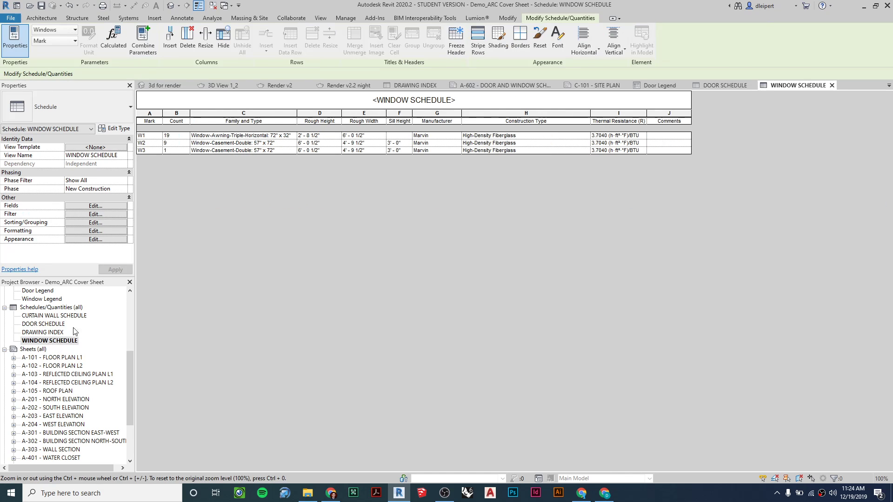
{"action": "left_click", "coordinate": [98, 207]}
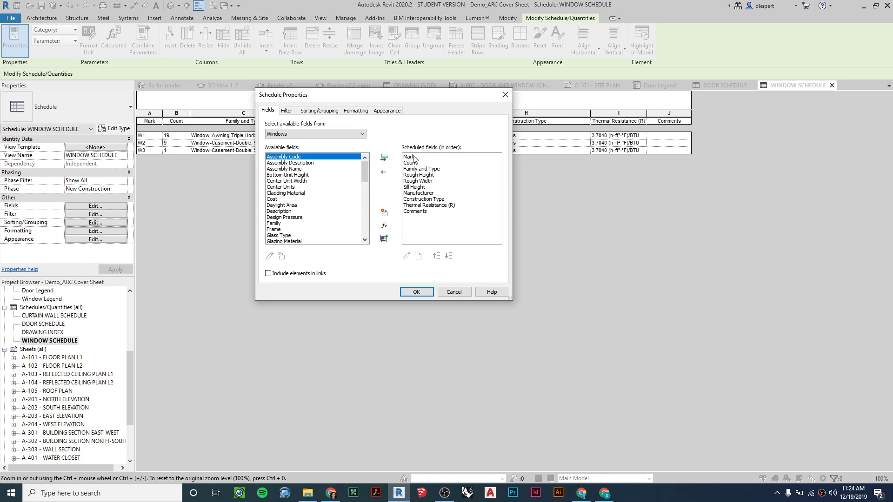
{"action": "left_click", "coordinate": [427, 175]}
{"action": "left_click", "coordinate": [428, 181]}
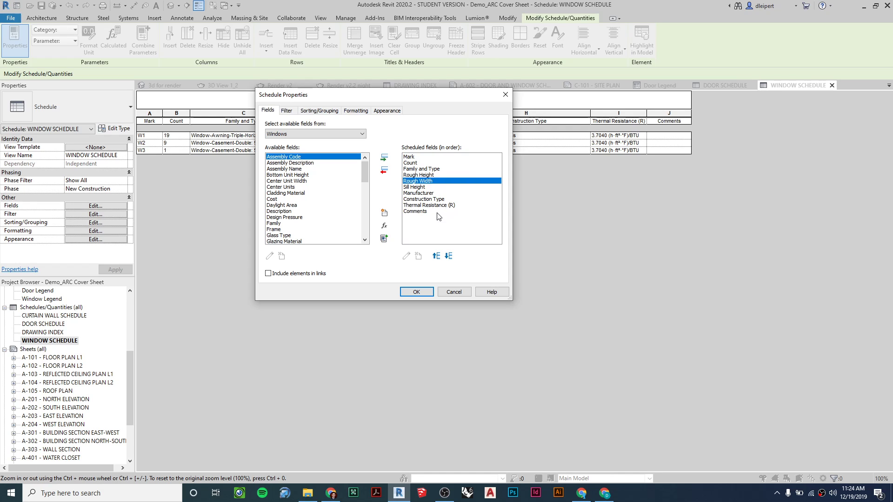
{"action": "left_click", "coordinate": [414, 187]}
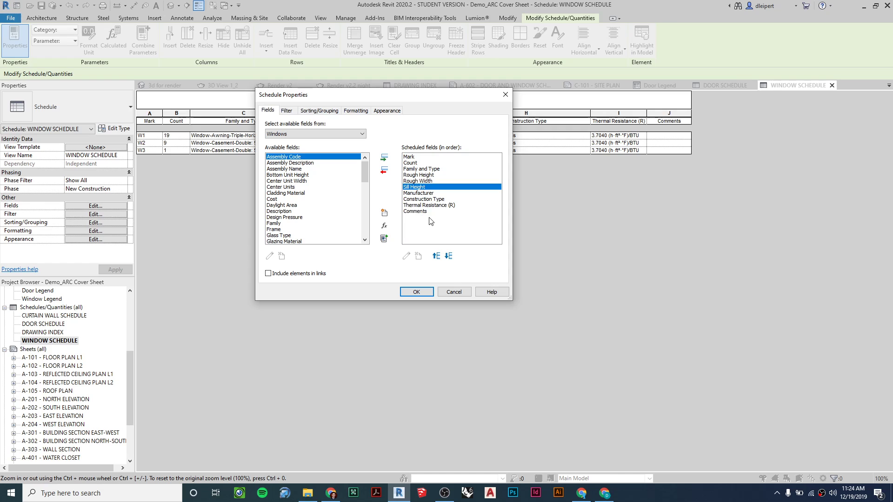
{"action": "left_click", "coordinate": [436, 206]}
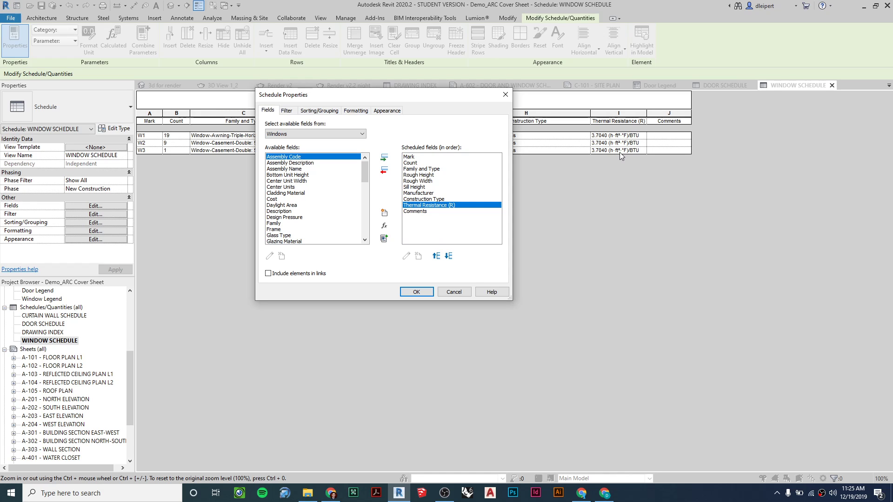
Step: Review the window schedule's filter, sorting, field formatting and appearance settings, and close its properties
{"action": "left_click", "coordinate": [286, 111]}
{"action": "left_click", "coordinate": [326, 112]}
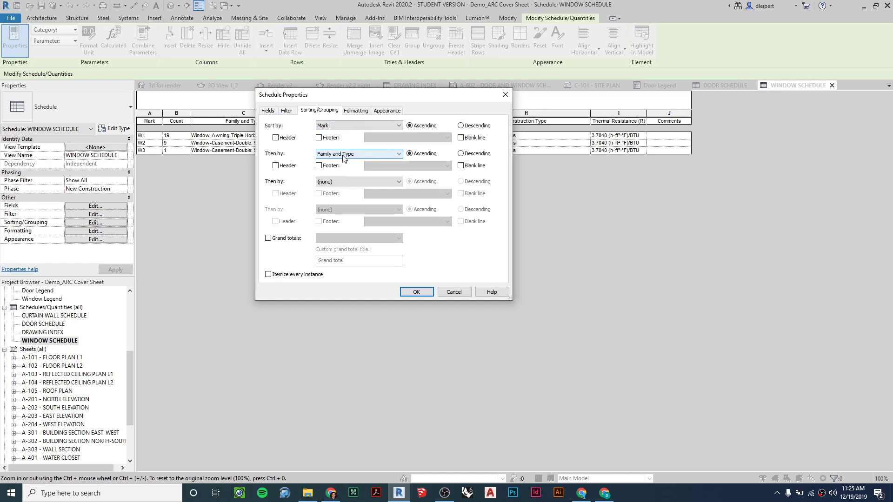
{"action": "left_click", "coordinate": [355, 111]}
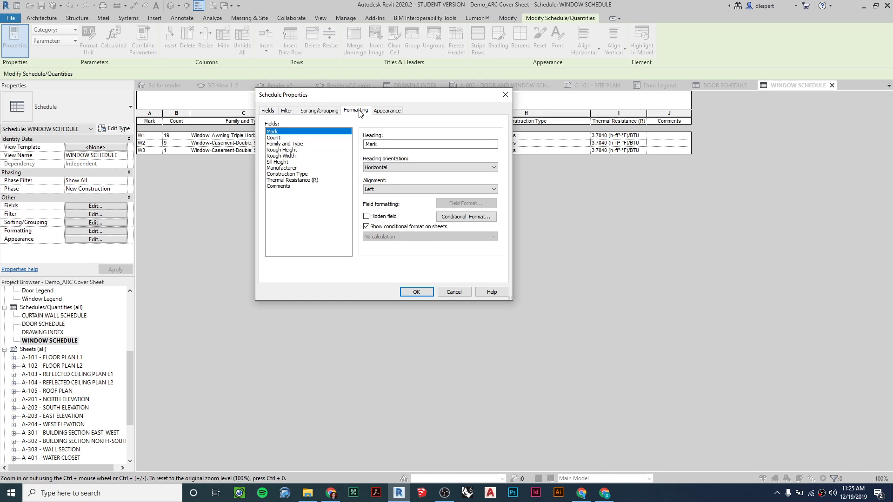
{"action": "left_click", "coordinate": [388, 116]}
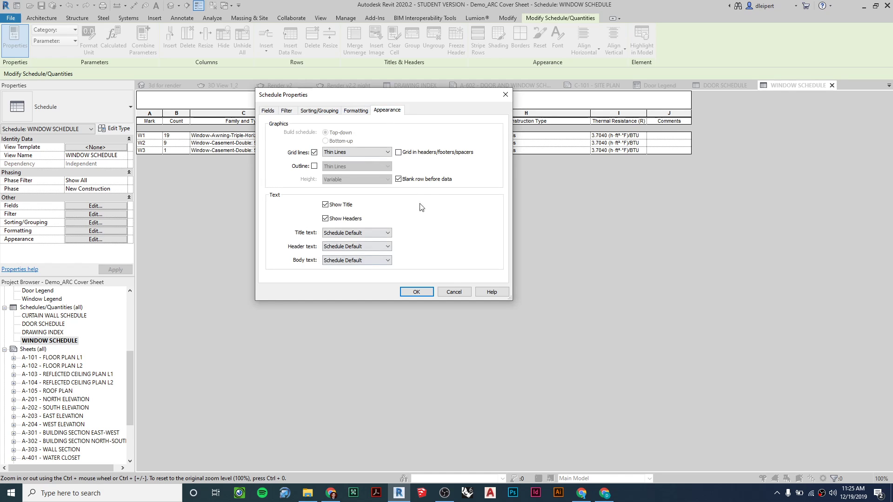
{"action": "left_click", "coordinate": [413, 292]}
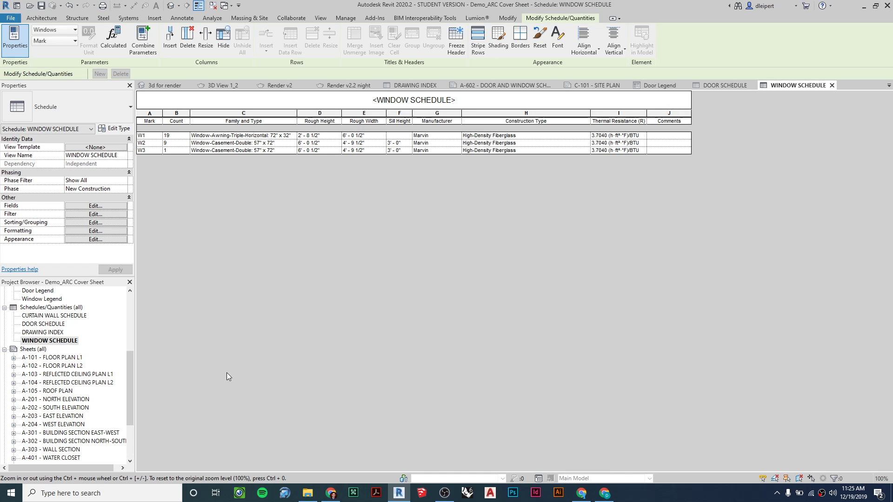
Step: Open sheet A-602 - DOOR AND WINDOW SCHEDULE and examine the placed schedules, door and window legends and details
{"action": "scroll", "coordinate": [74, 388], "scroll_direction": "down", "scroll_amount": 3}
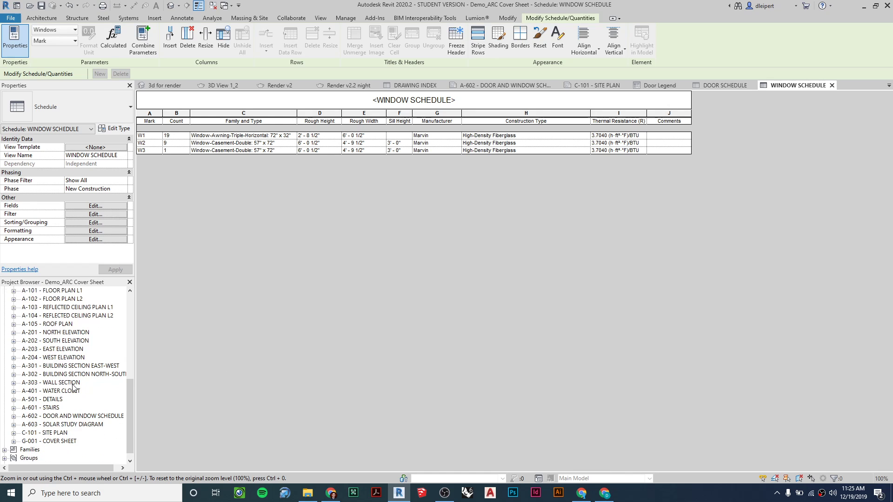
{"action": "double_click", "coordinate": [67, 416]}
{"action": "scroll", "coordinate": [65, 379], "scroll_direction": "up", "scroll_amount": 3}
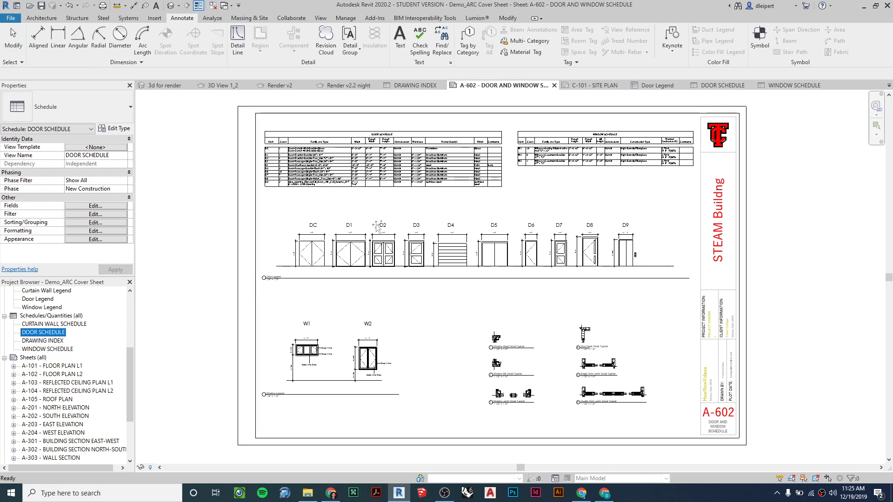
{"action": "left_click", "coordinate": [45, 349]}
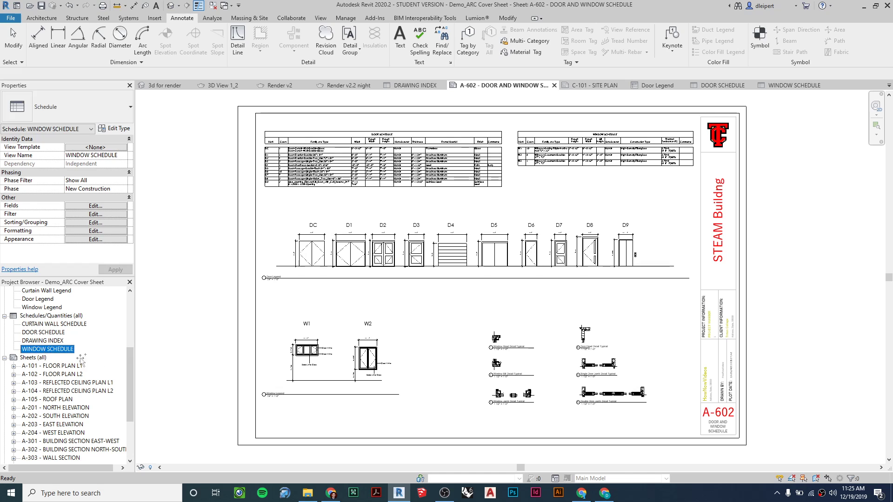
{"action": "left_click", "coordinate": [466, 331]}
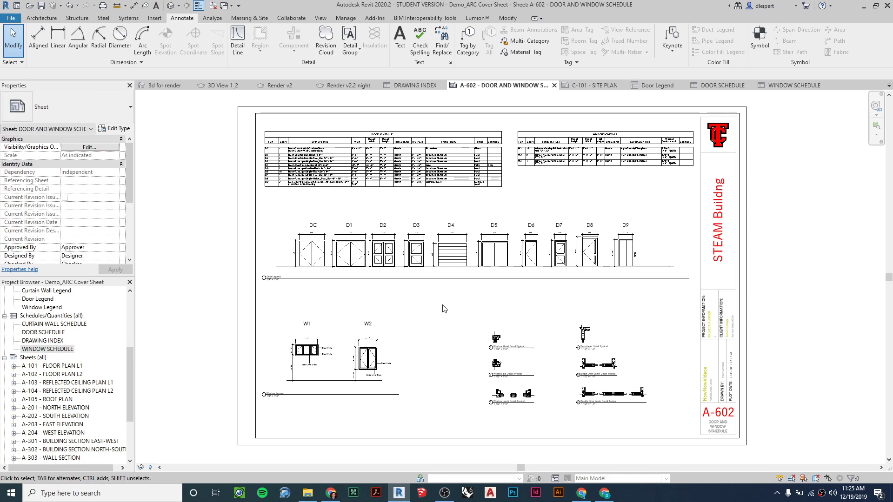
{"action": "scroll", "coordinate": [440, 292], "scroll_direction": "up", "scroll_amount": 3}
{"action": "mouse_move", "coordinate": [422, 308]}
{"action": "middle_mouse_down"}
{"action": "mouse_move", "coordinate": [414, 313]}
{"action": "mouse_move", "coordinate": [425, 308]}
{"action": "middle_mouse_up"}
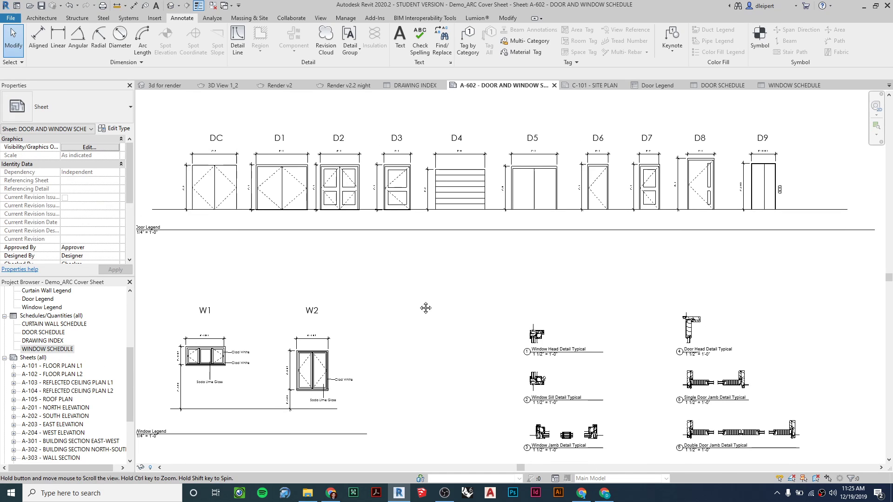
Step: Open sheet A-101 - FLOOR PLAN L1 and activate its floor plan viewport around door D3 near Storage 12
{"action": "double_click", "coordinate": [62, 367]}
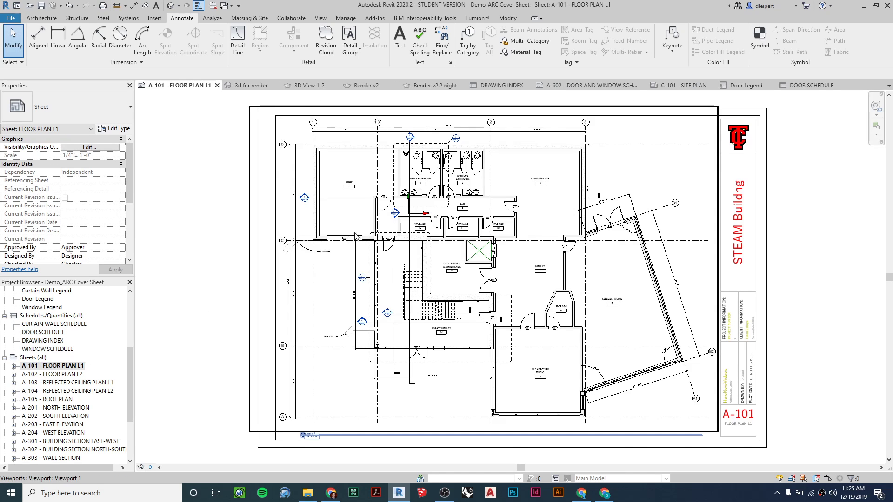
{"action": "scroll", "coordinate": [356, 237], "scroll_direction": "up", "scroll_amount": 6}
{"action": "middle_click_drag", "start_coordinate": [472, 311], "coordinate": [428, 299]}
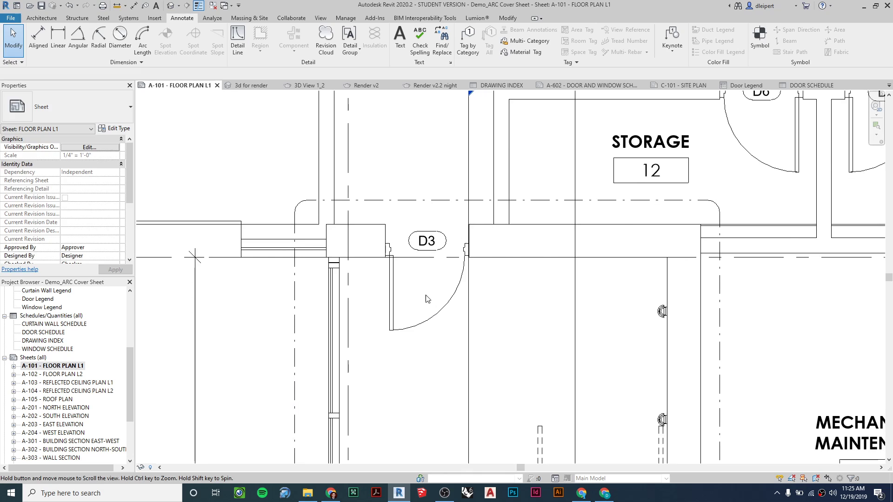
{"action": "double_click", "coordinate": [395, 297]}
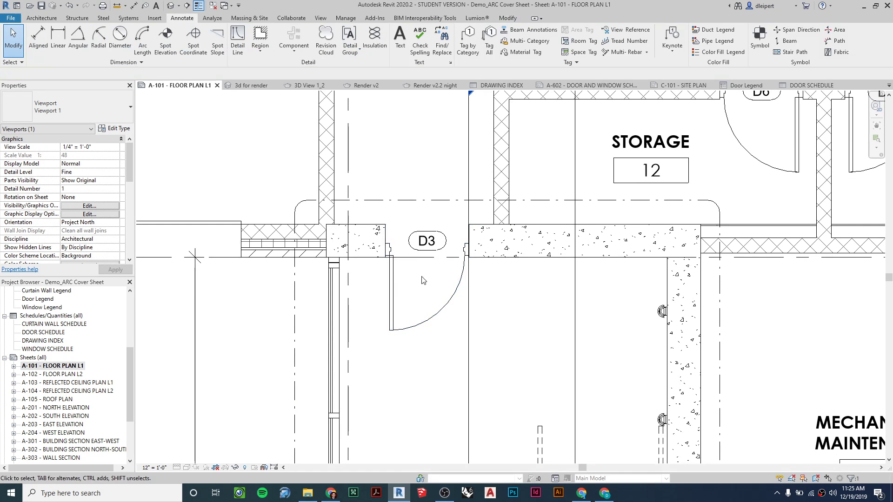
Step: Select door D3 near Storage 12 and open the mark value in its tag for editing
{"action": "left_click", "coordinate": [394, 278]}
{"action": "left_click", "coordinate": [436, 251]}
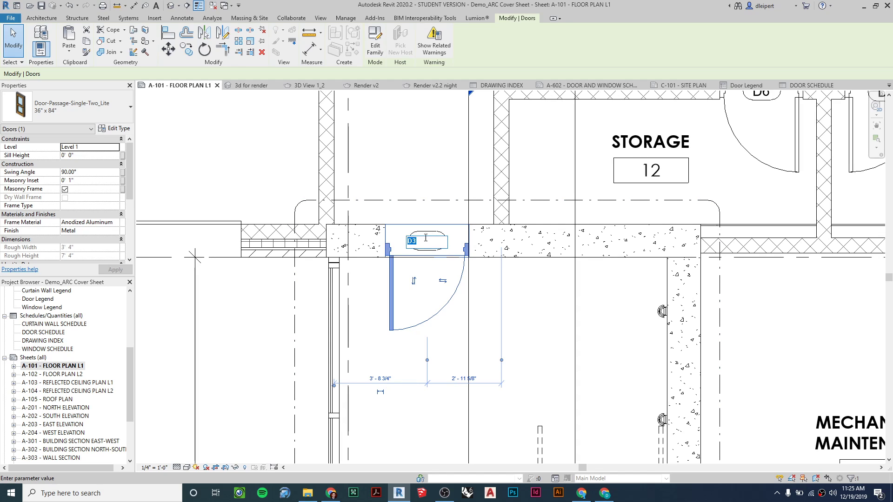
{"action": "left_click", "coordinate": [435, 168]}
Step: Set the Type Mark of door D3's type, Door-Passage-Single-Two_Lite 36" x 84", to D3
{"action": "left_click", "coordinate": [425, 287]}
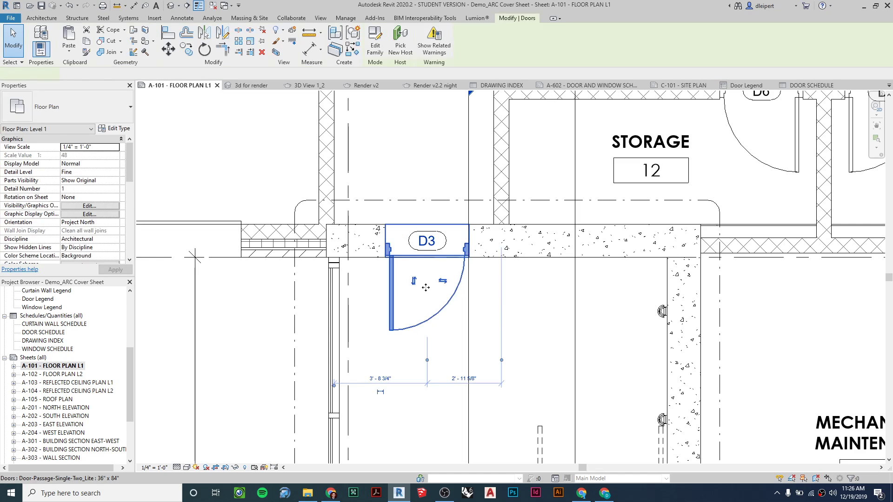
{"action": "scroll", "coordinate": [45, 200], "scroll_direction": "down", "scroll_amount": 4}
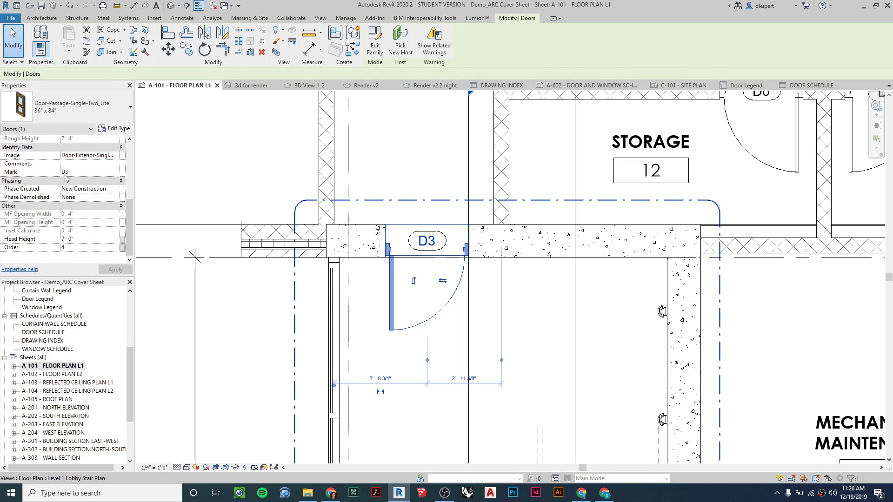
{"action": "left_click", "coordinate": [122, 130]}
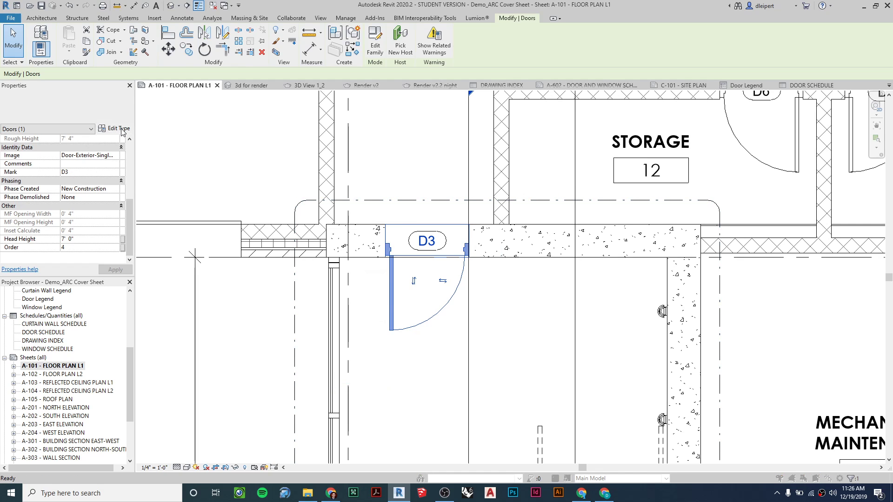
{"action": "scroll", "coordinate": [534, 283], "scroll_direction": "down", "scroll_amount": 2}
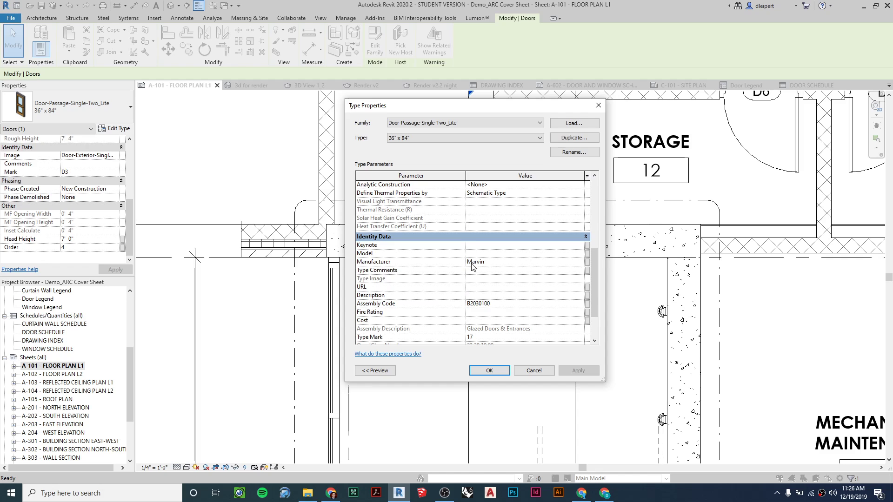
{"action": "scroll", "coordinate": [480, 265], "scroll_direction": "down", "scroll_amount": 2}
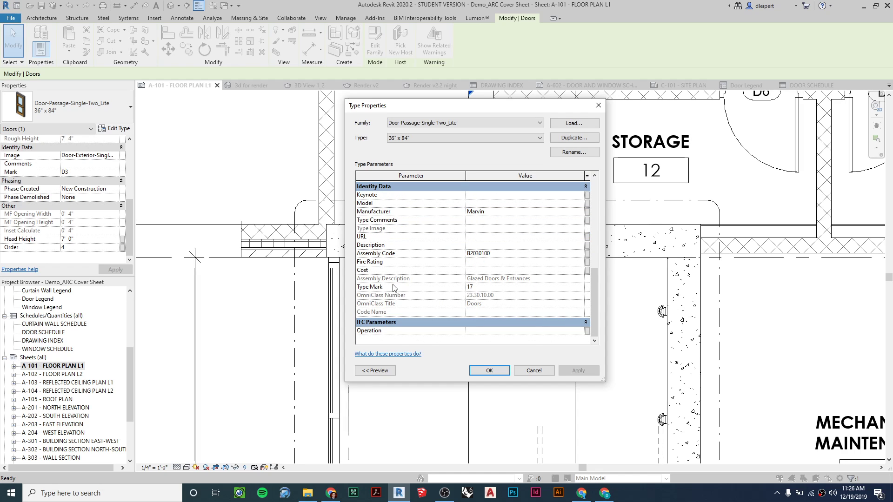
{"action": "left_click", "coordinate": [473, 287]}
{"action": "type", "text": "D3"}
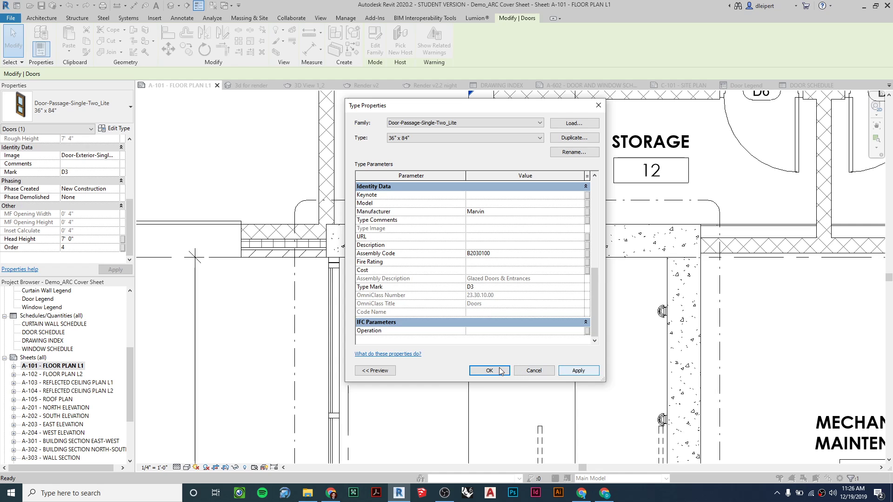
{"action": "left_click", "coordinate": [489, 371]}
{"action": "key", "text": "Escape"}
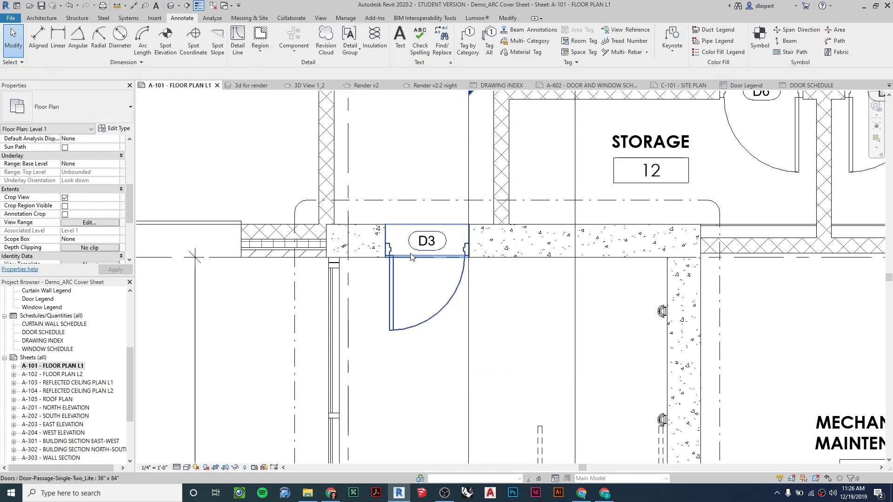
Step: Check door D3 and the neighbouring door tags on the Level 1 floor plan
{"action": "left_click", "coordinate": [445, 302]}
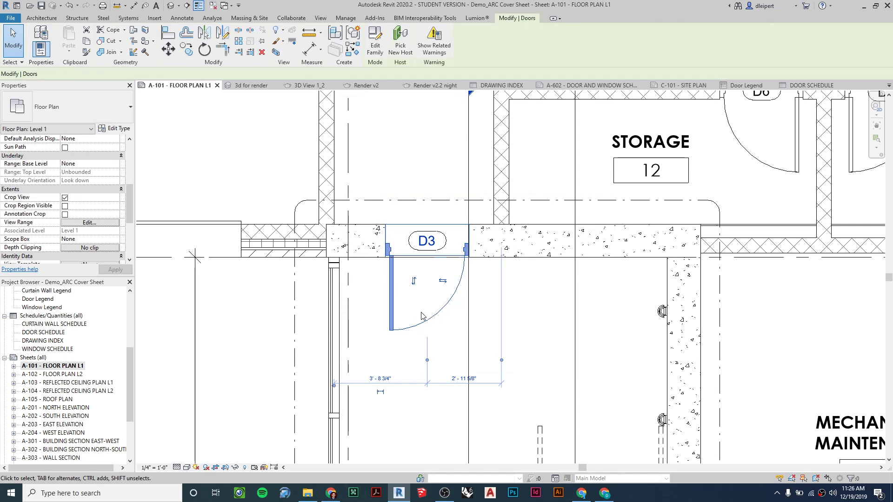
{"action": "key", "text": "Escape"}
{"action": "scroll", "coordinate": [409, 398], "scroll_direction": "down", "scroll_amount": 2}
{"action": "scroll", "coordinate": [409, 397], "scroll_direction": "down", "scroll_amount": 5}
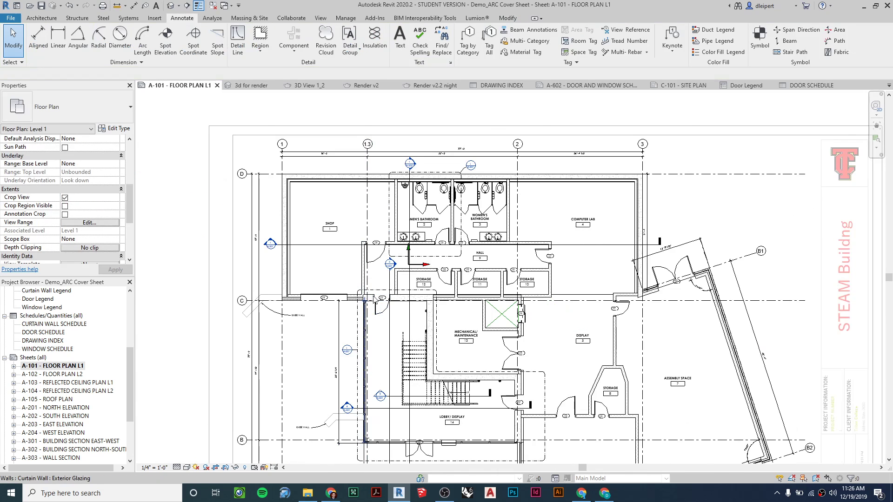
{"action": "scroll", "coordinate": [377, 302], "scroll_direction": "up", "scroll_amount": 5}
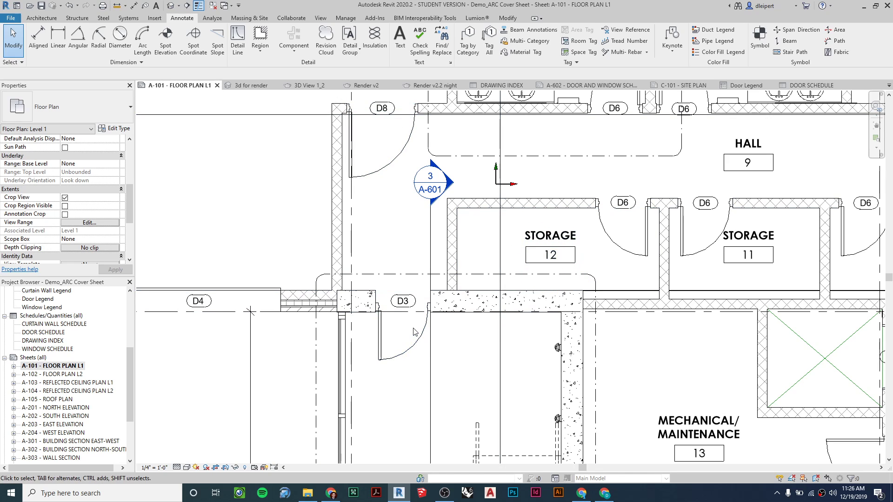
Step: Open the Door Legend and examine its tagged door elevations and the wide detail line beneath them
{"action": "scroll", "coordinate": [54, 335], "scroll_direction": "up", "scroll_amount": 1}
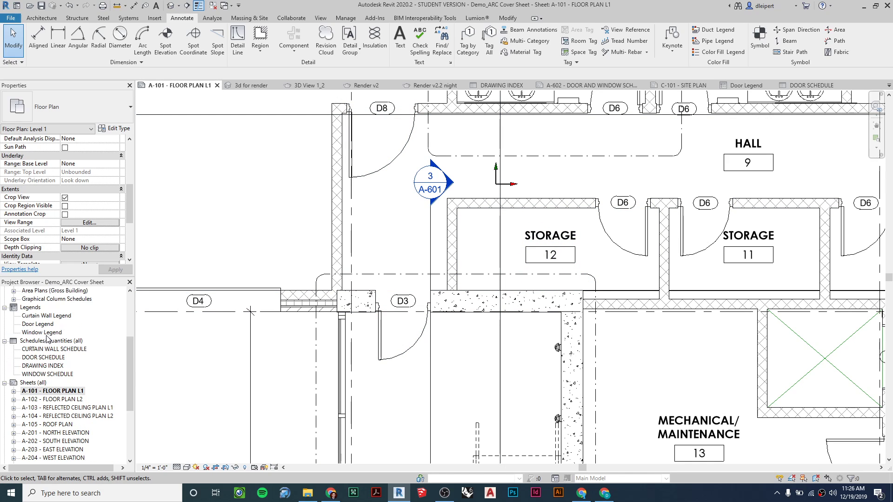
{"action": "double_click", "coordinate": [42, 325]}
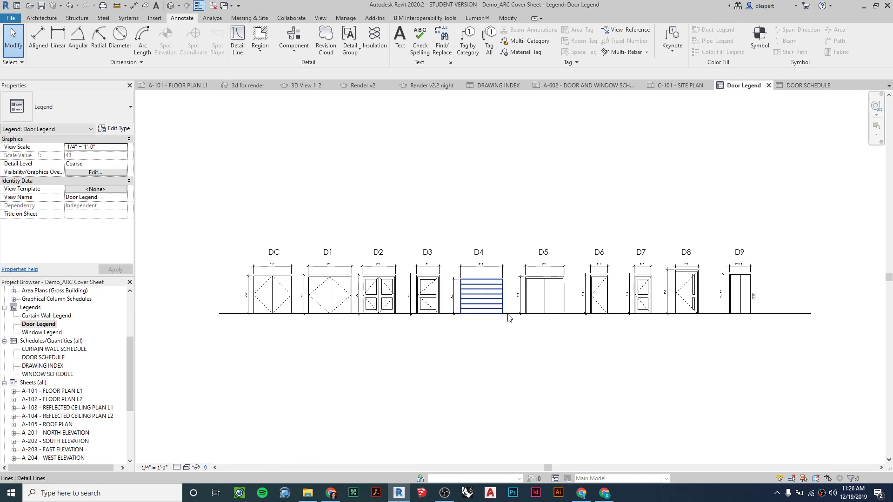
{"action": "left_click", "coordinate": [228, 313]}
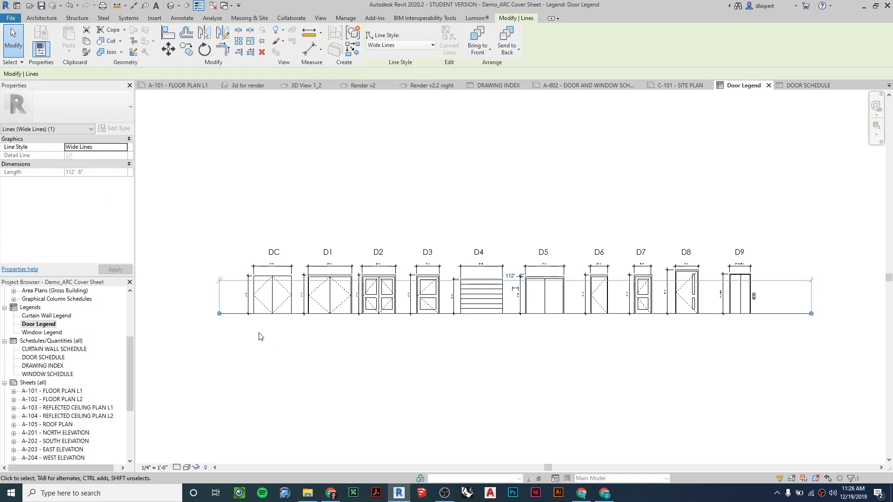
{"action": "left_click", "coordinate": [261, 336]}
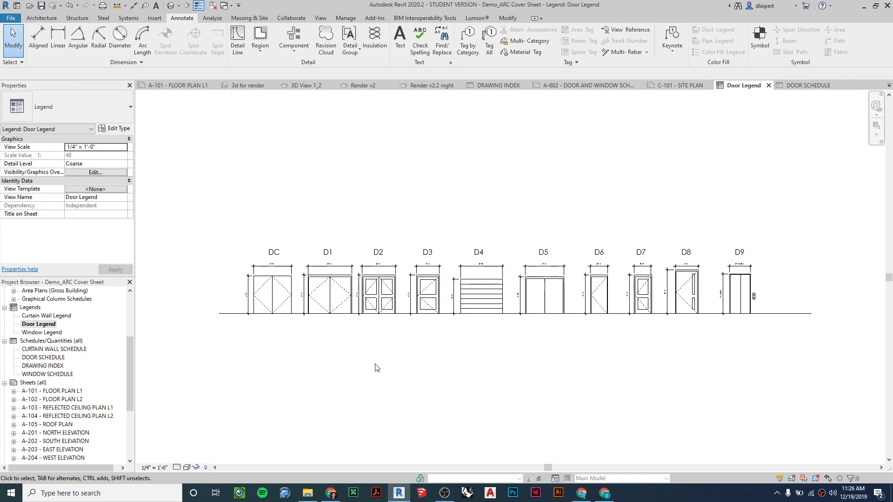
{"action": "scroll", "coordinate": [384, 393], "scroll_direction": "down", "scroll_amount": 3}
{"action": "middle_click_drag", "start_coordinate": [388, 402], "coordinate": [424, 318]}
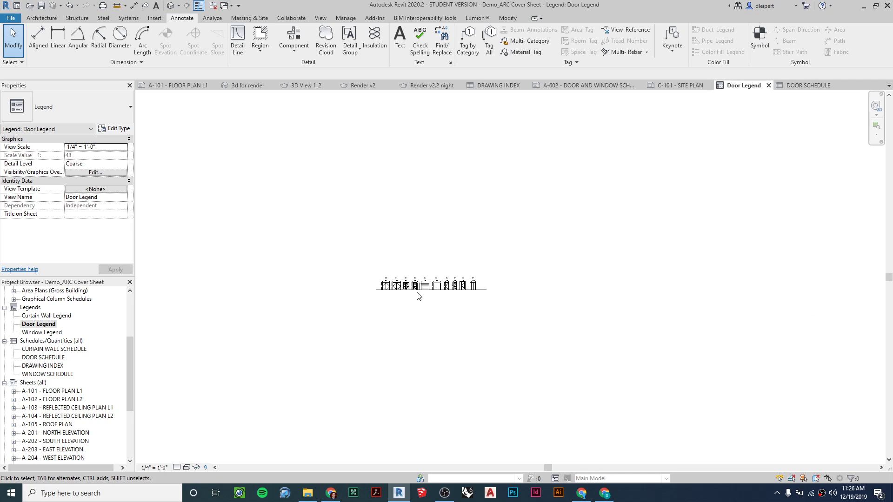
{"action": "scroll", "coordinate": [418, 295], "scroll_direction": "up", "scroll_amount": 5}
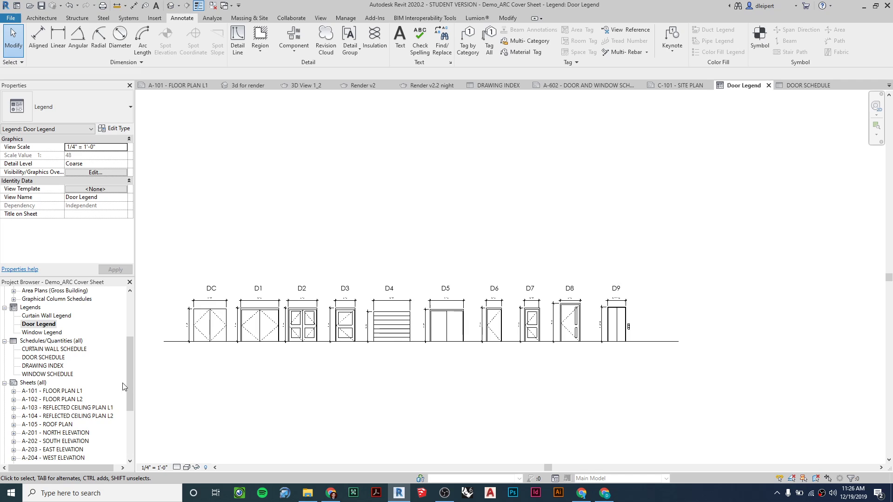
{"action": "scroll", "coordinate": [64, 423], "scroll_direction": "down", "scroll_amount": 5}
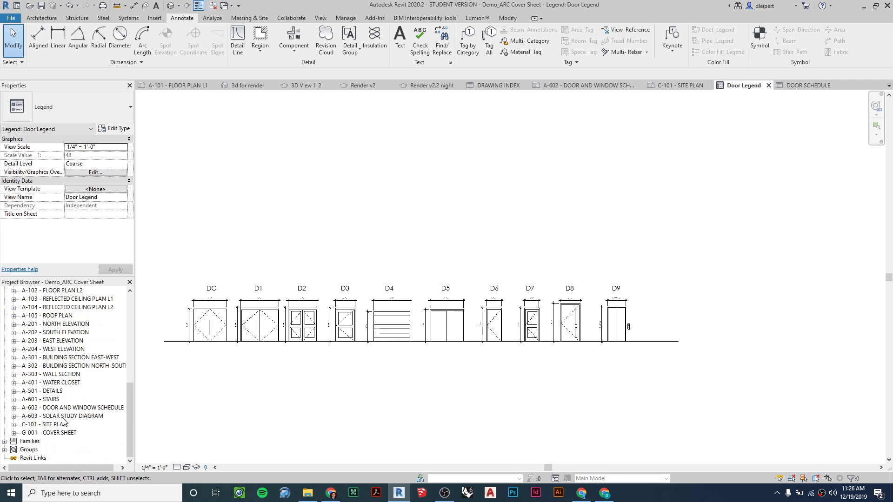
Step: Open sheet A-602 - DOOR AND WINDOW SCHEDULE and examine the door legend's placement among the schedules, window legend and details
{"action": "double_click", "coordinate": [69, 408]}
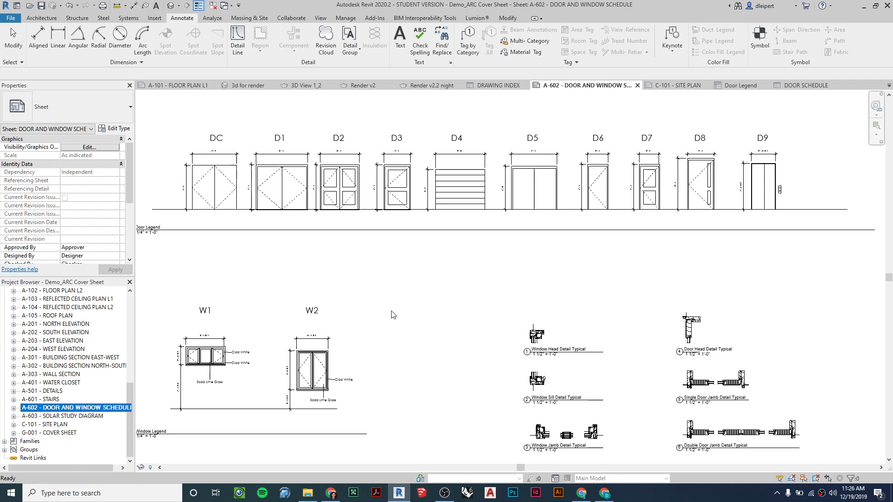
{"action": "scroll", "coordinate": [365, 293], "scroll_direction": "down", "scroll_amount": 5}
{"action": "middle_click_drag", "start_coordinate": [386, 294], "coordinate": [375, 316]}
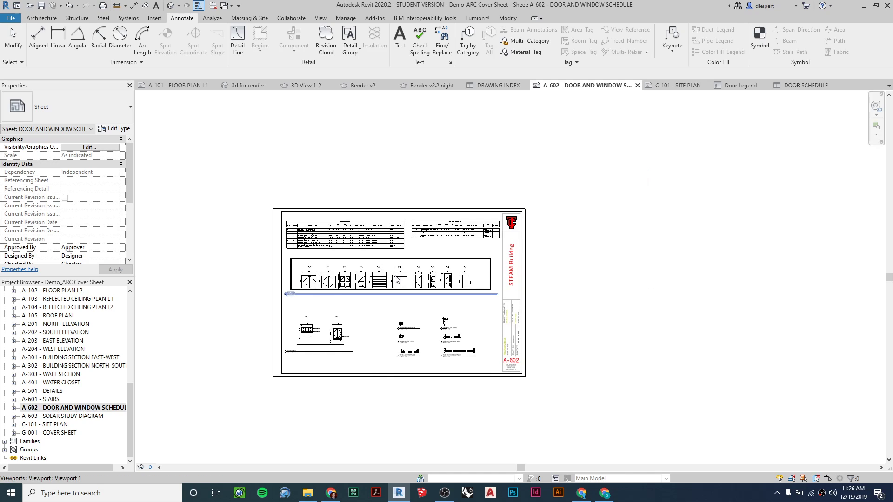
Step: Create a new legend view named Legend 1 at a scale of 1/4" = 1'-0"
{"action": "left_click", "coordinate": [321, 18]}
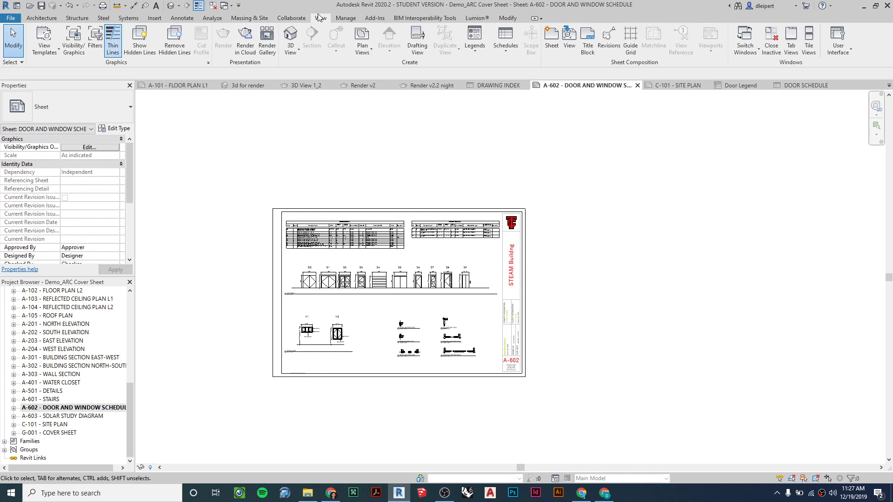
{"action": "left_click", "coordinate": [475, 54]}
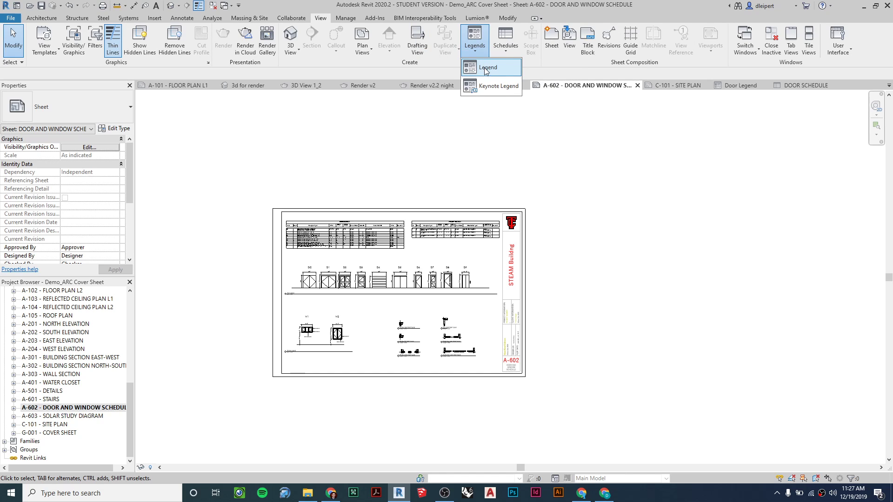
{"action": "left_click", "coordinate": [480, 68]}
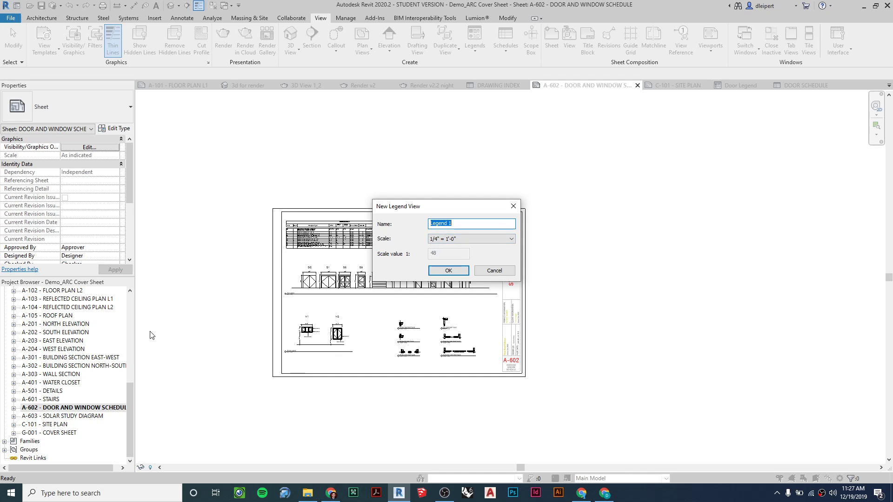
{"action": "left_click", "coordinate": [450, 270]}
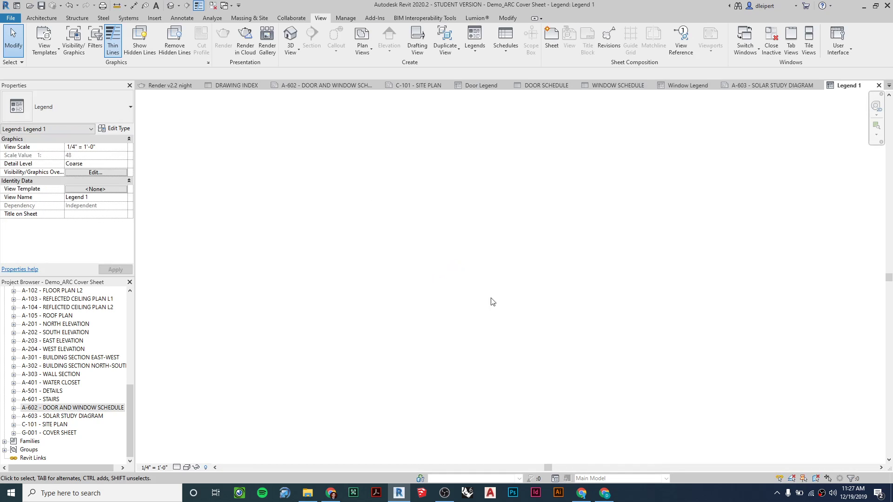
Step: Draw a horizontal detail line about 9' long in the empty legend as the ground line, using the Thin Lines style
{"action": "left_click", "coordinate": [178, 18]}
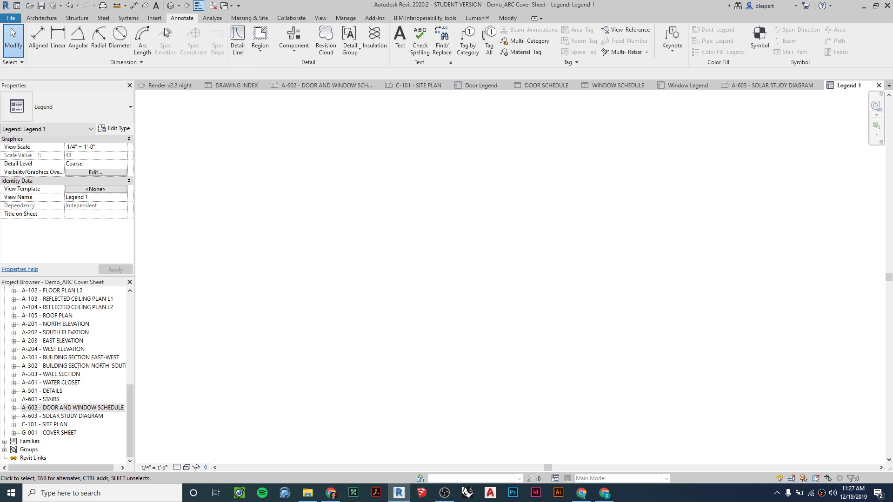
{"action": "left_click", "coordinate": [52, 18]}
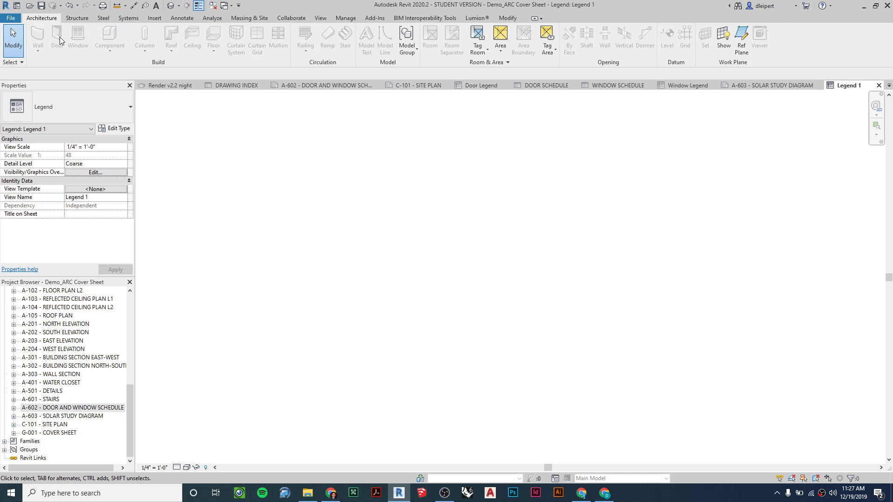
{"action": "left_click", "coordinate": [193, 18]}
{"action": "left_click", "coordinate": [242, 33]}
{"action": "left_click", "coordinate": [281, 302]}
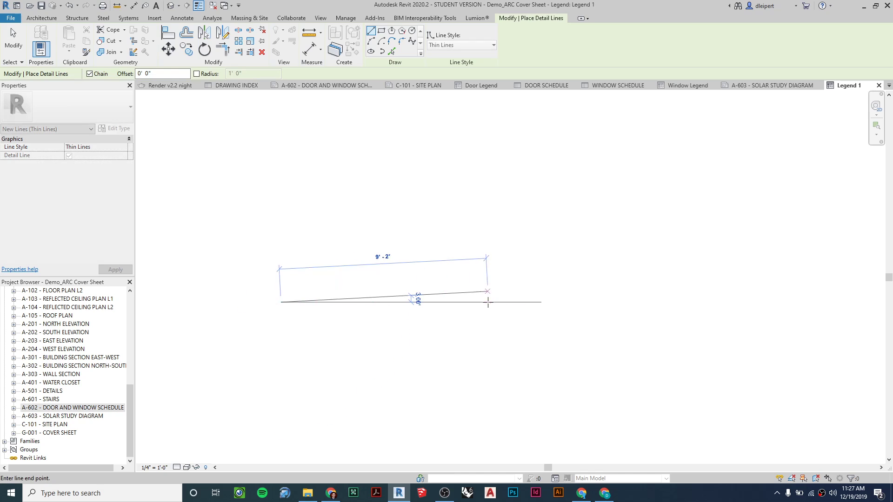
{"action": "left_click", "coordinate": [495, 302]}
{"action": "key", "text": "Escape"}
{"action": "key", "text": "Escape"}
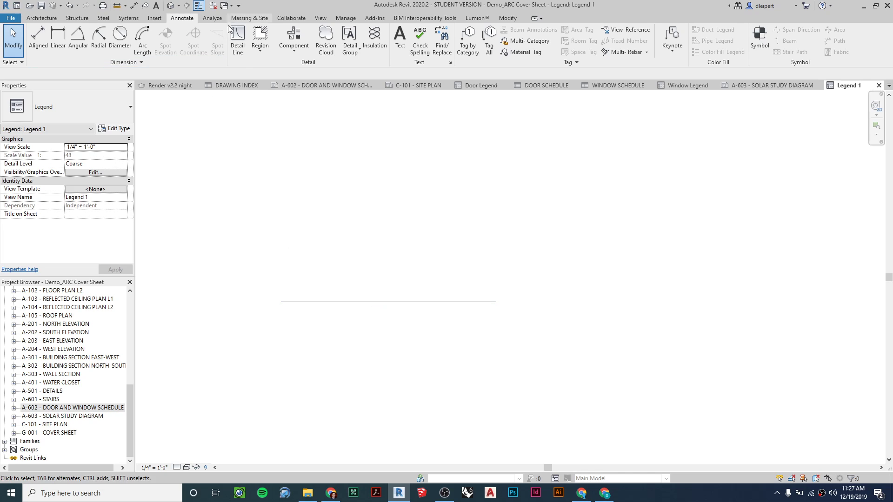
Step: Place a front-elevation legend component of Door-Exterior-Single-Two_Lite 48" x 84" and align its base with the detail line
{"action": "left_click", "coordinate": [294, 52]}
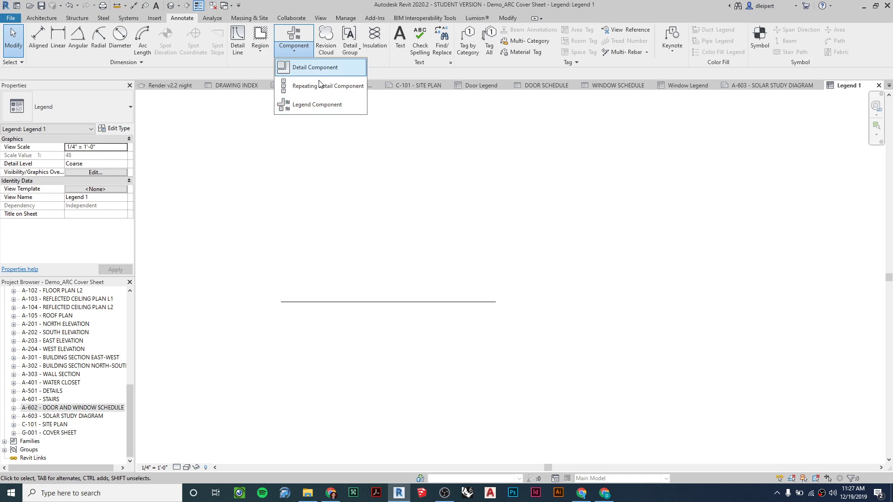
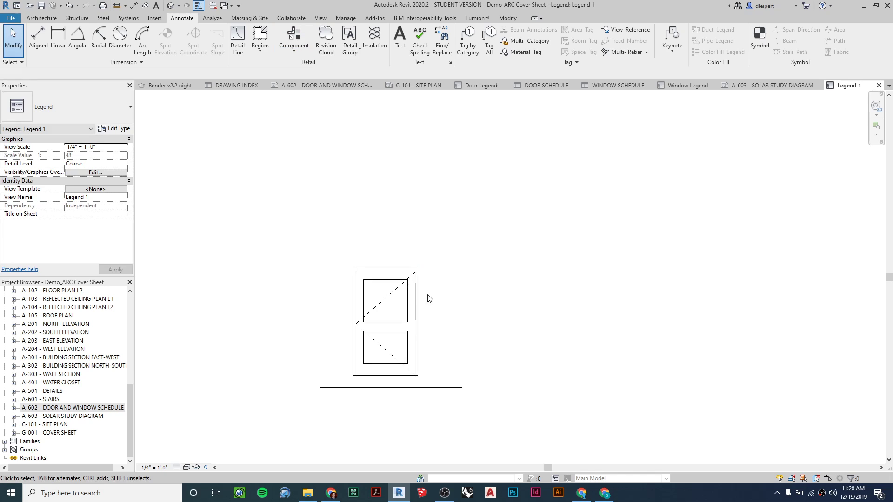
{"action": "left_click", "coordinate": [416, 300]}
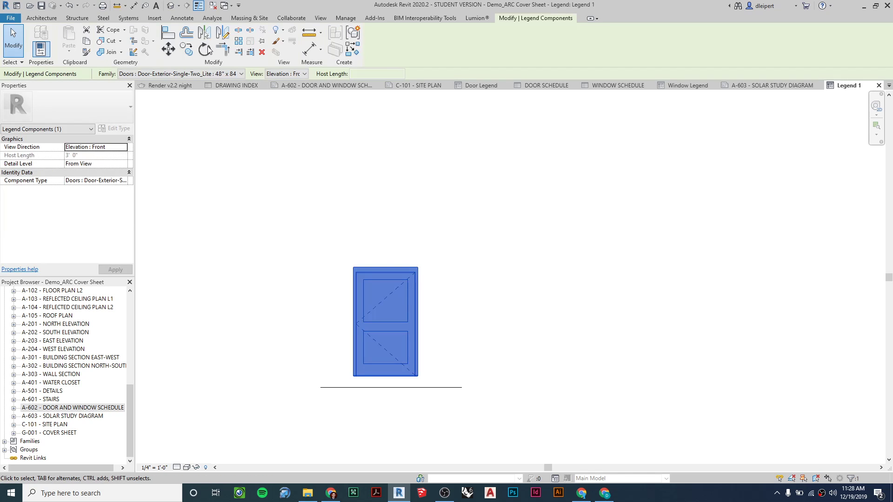
{"action": "left_click", "coordinate": [175, 39]}
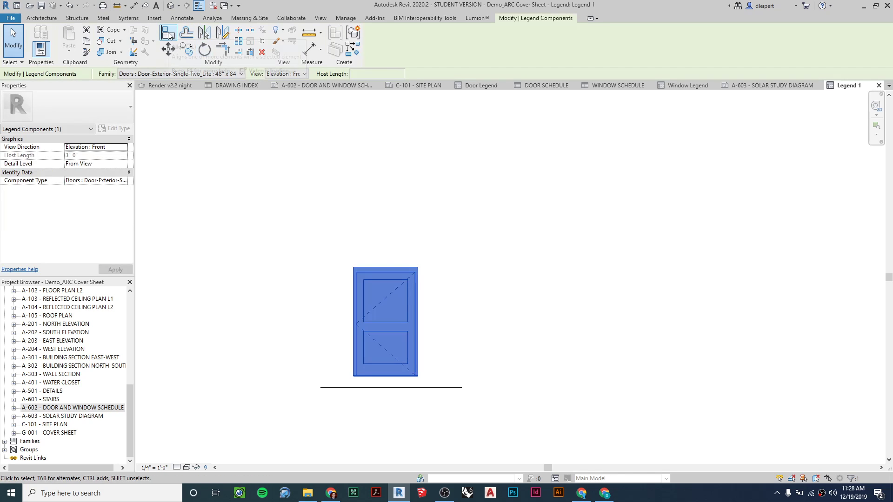
{"action": "left_click", "coordinate": [424, 387]}
{"action": "scroll", "coordinate": [387, 379], "scroll_direction": "up", "scroll_amount": 4}
{"action": "scroll", "coordinate": [386, 376], "scroll_direction": "up", "scroll_amount": 2}
{"action": "left_click", "coordinate": [387, 376]}
{"action": "scroll", "coordinate": [386, 375], "scroll_direction": "down", "scroll_amount": 6}
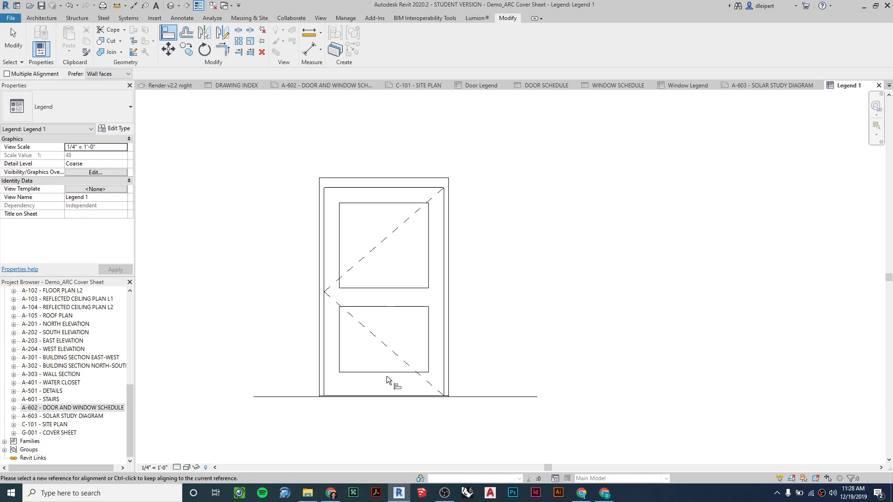
{"action": "key", "text": "Escape"}
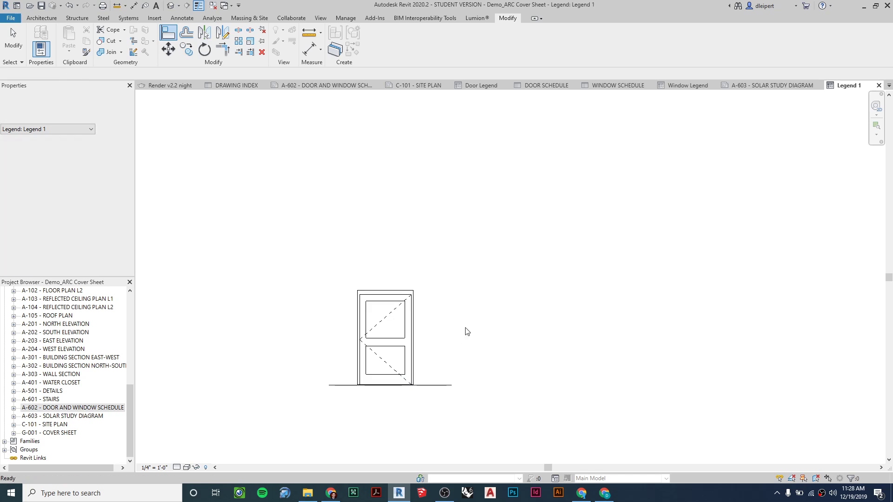
Step: Stretch the right end of the ground line well past the door to make room for more doors
{"action": "left_click", "coordinate": [456, 385]}
{"action": "left_click_drag", "start_coordinate": [723, 390], "coordinate": [747, 386]}
{"action": "left_click", "coordinate": [572, 420]}
{"action": "middle_click_drag", "start_coordinate": [572, 420], "coordinate": [462, 396]}
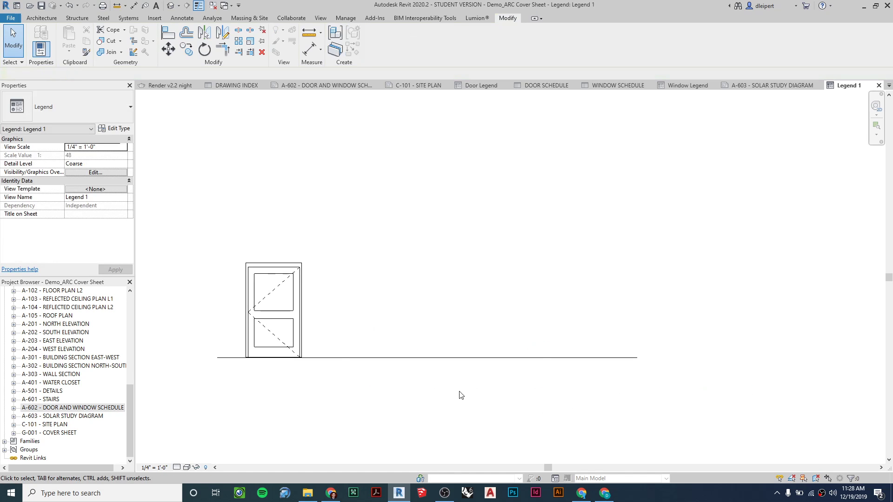
{"action": "left_click", "coordinate": [163, 467]}
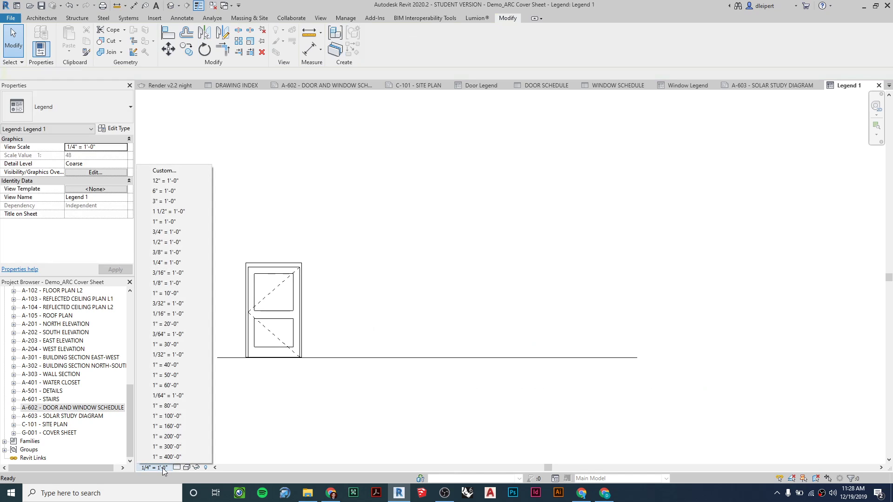
{"action": "left_click", "coordinate": [284, 394]}
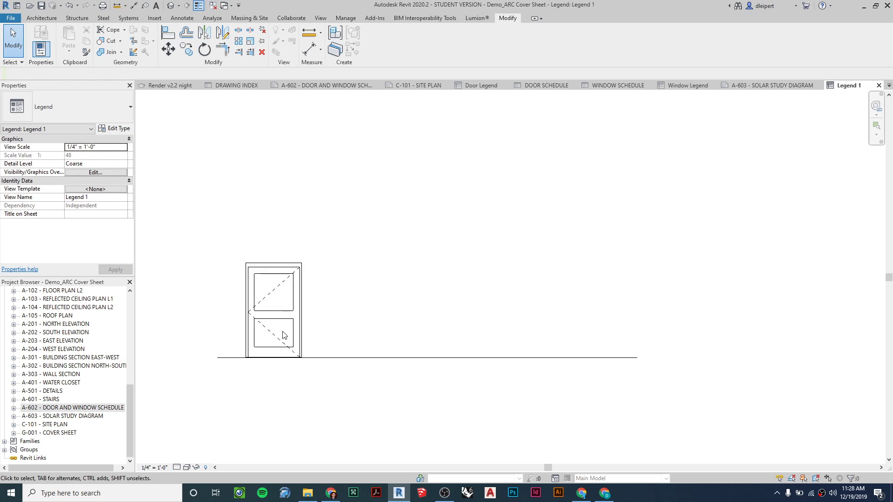
Step: Add an aligned dimension of the door's overall frame width above the door
{"action": "left_click", "coordinate": [182, 18]}
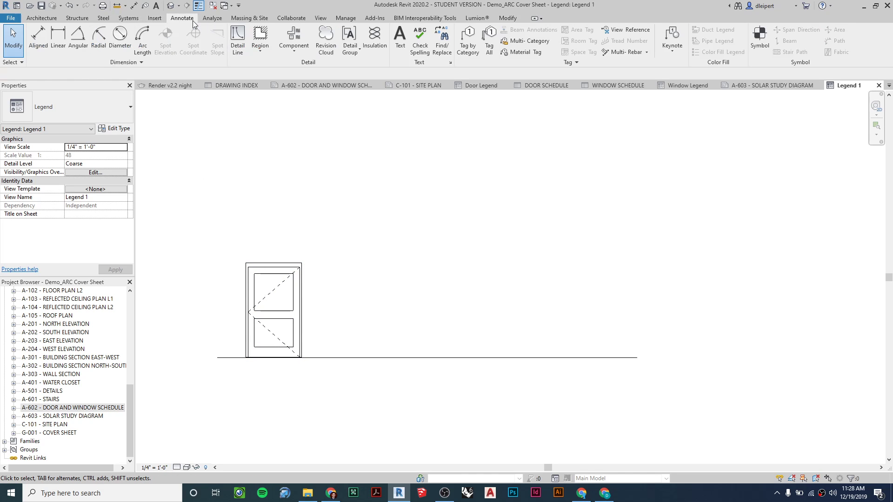
{"action": "left_click", "coordinate": [46, 40]}
{"action": "left_click", "coordinate": [245, 266]}
{"action": "left_click", "coordinate": [309, 279]}
{"action": "left_click", "coordinate": [303, 247]}
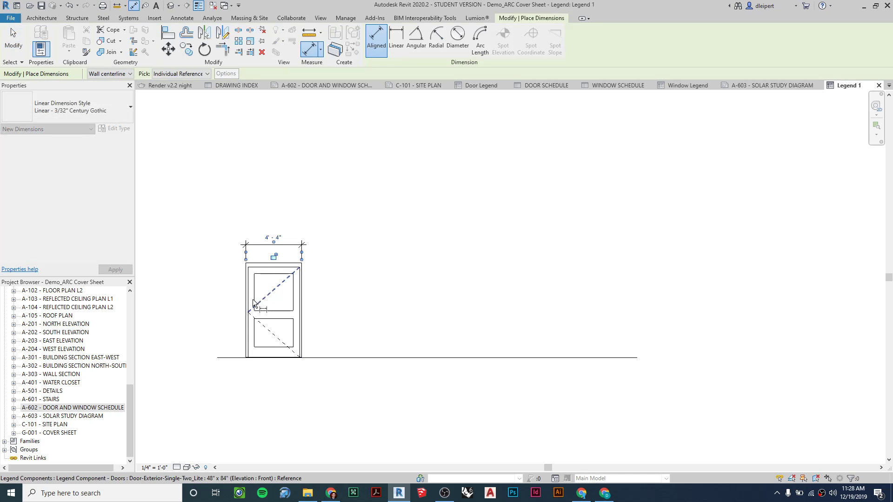
Step: Add an aligned dimension of the door's overall height, from the frame head to the ground line, left of the door
{"action": "scroll", "coordinate": [236, 267], "scroll_direction": "up", "scroll_amount": 3}
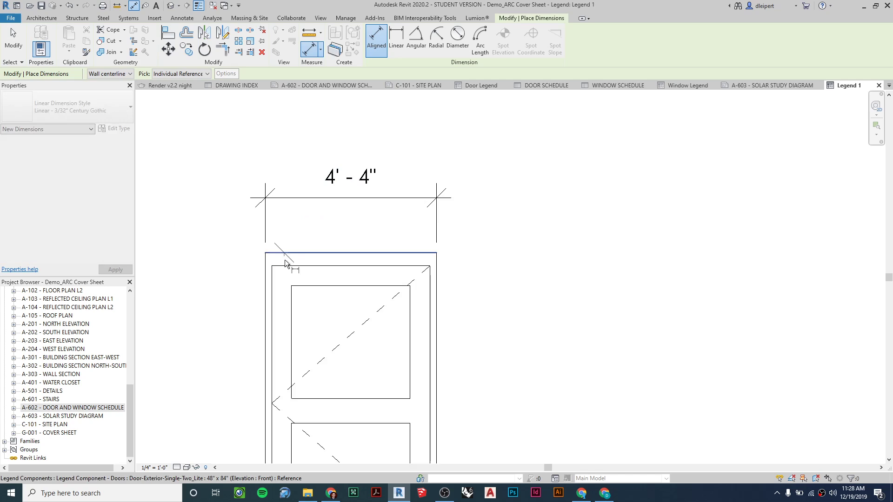
{"action": "scroll", "coordinate": [286, 263], "scroll_direction": "down", "scroll_amount": 4}
{"action": "scroll", "coordinate": [270, 393], "scroll_direction": "up", "scroll_amount": 5}
{"action": "left_click", "coordinate": [267, 393]}
{"action": "scroll", "coordinate": [216, 327], "scroll_direction": "down", "scroll_amount": 3}
{"action": "left_click", "coordinate": [186, 328]}
{"action": "scroll", "coordinate": [188, 330], "scroll_direction": "down", "scroll_amount": 5}
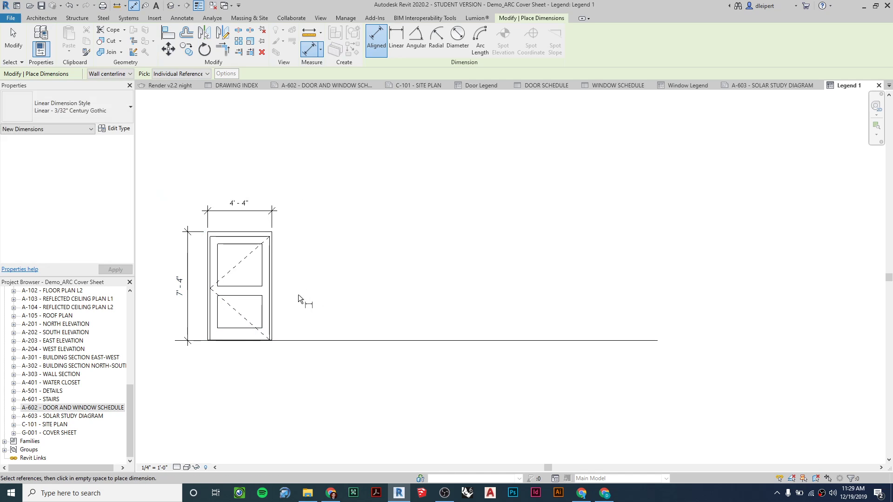
{"action": "key", "text": "Escape"}
{"action": "key", "text": "Escape"}
{"action": "middle_click_drag", "start_coordinate": [308, 289], "coordinate": [378, 293]}
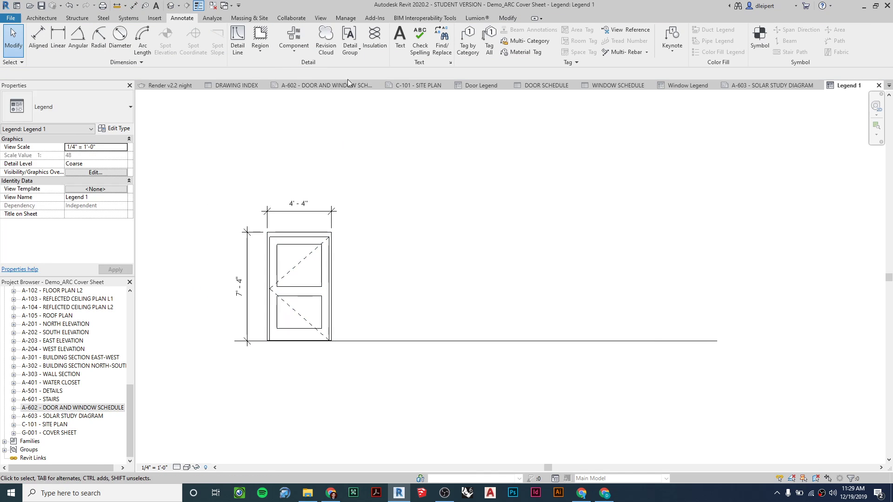
Step: Tag the door panel's material, Composite Panel with Aluminum Clear Anodized Aluminum Cladding, with a leader up to the right
{"action": "left_click", "coordinate": [520, 52]}
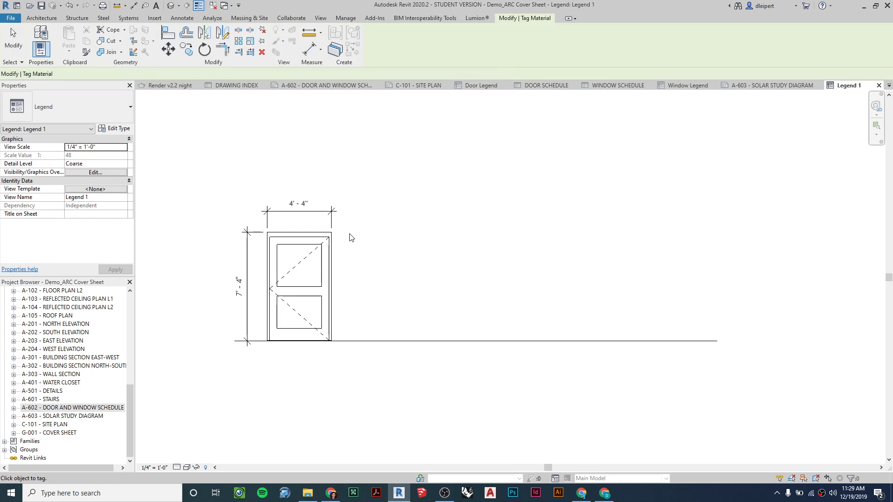
{"action": "left_click", "coordinate": [325, 259]}
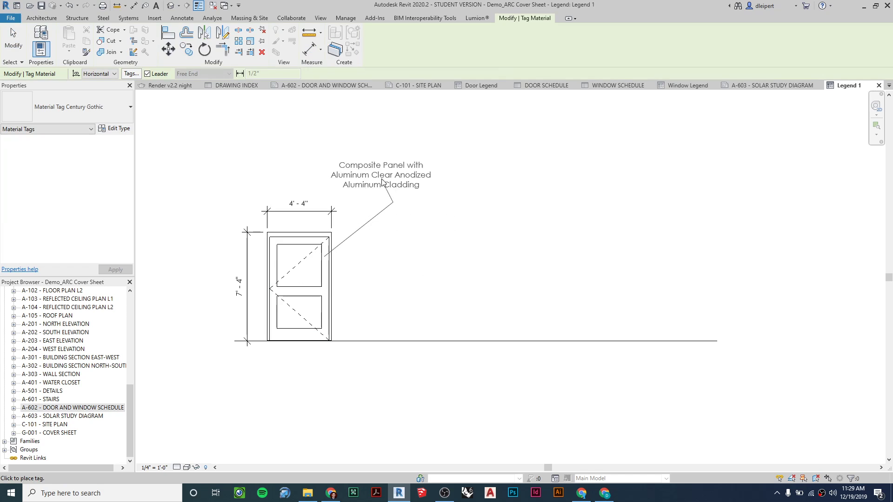
{"action": "left_click", "coordinate": [446, 205]}
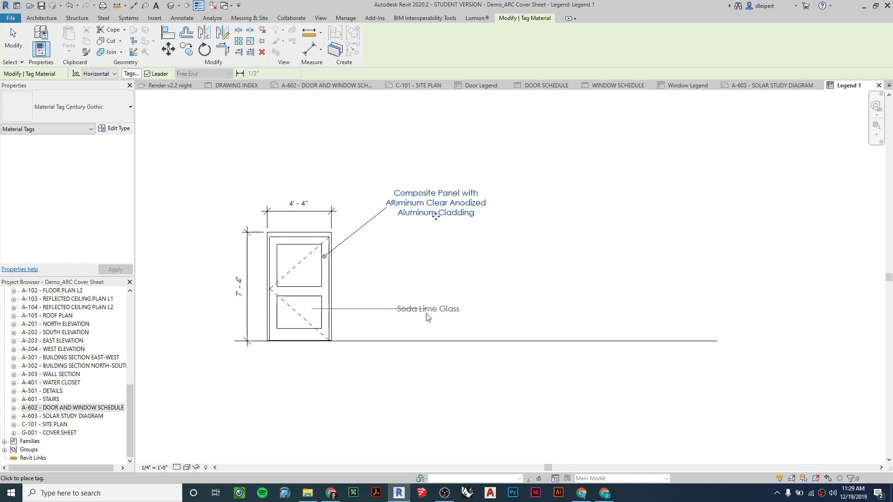
Step: Place a Soda Lime Glass material tag for the lower lite and adjust its leader elbow so it meets the text horizontally
{"action": "left_click", "coordinate": [428, 305]}
{"action": "key", "text": "Escape"}
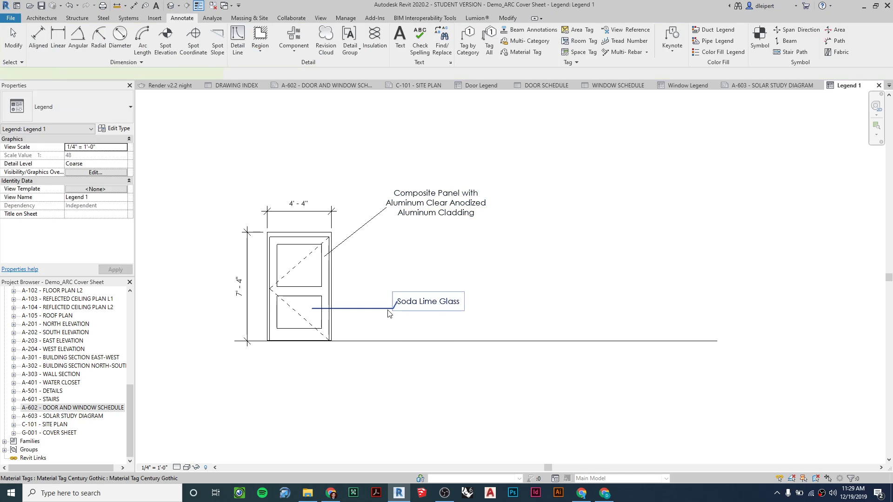
{"action": "left_click", "coordinate": [395, 310]}
{"action": "left_click_drag", "start_coordinate": [393, 308], "coordinate": [378, 302]}
{"action": "key", "text": "Escape"}
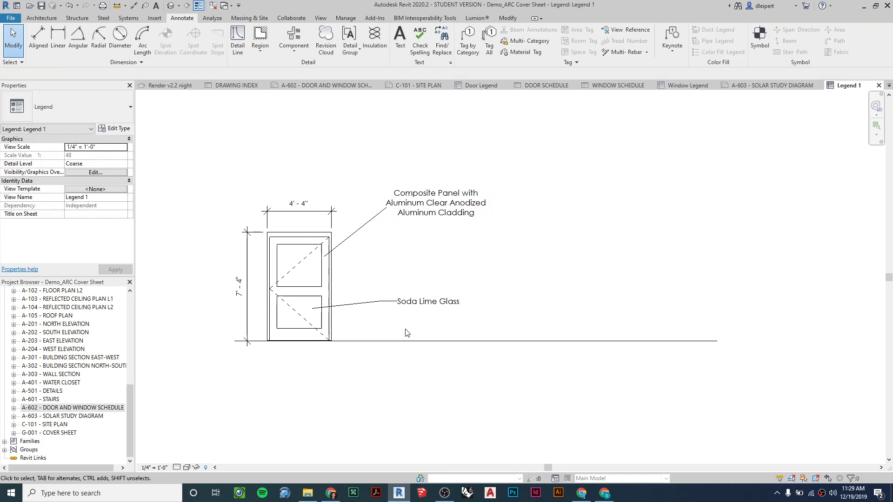
Step: Tag the door frame's material, Composite Panel with Aluminum Clear Anodized Aluminum Cladding, between the two existing material tags
{"action": "scroll", "coordinate": [324, 270], "scroll_direction": "up", "scroll_amount": 2}
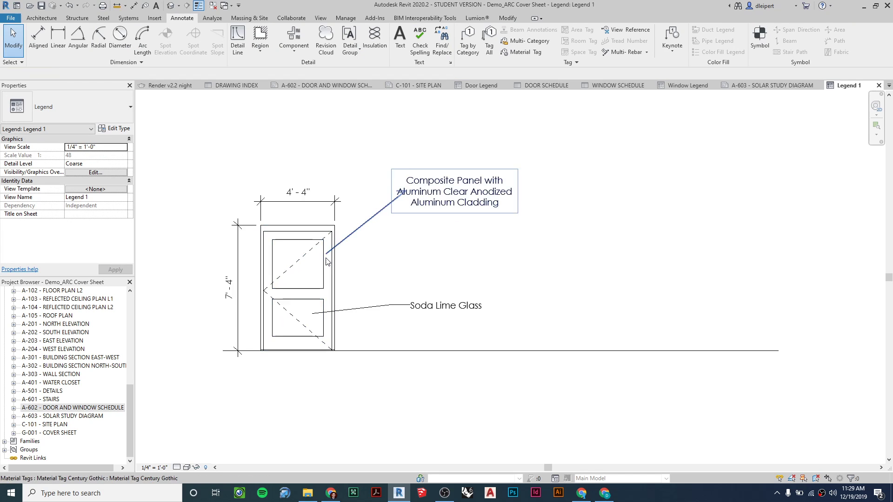
{"action": "left_click", "coordinate": [530, 53]}
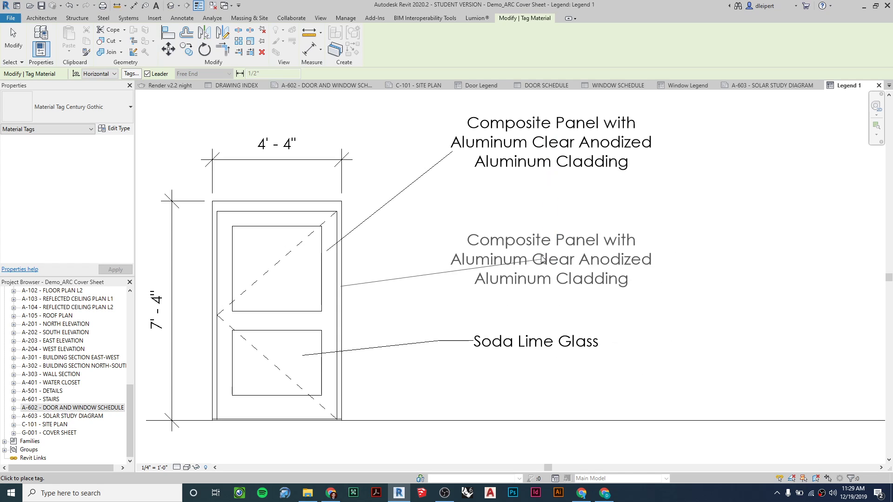
{"action": "left_click", "coordinate": [543, 261]}
{"action": "key", "text": "Escape"}
{"action": "key", "text": "Escape"}
{"action": "scroll", "coordinate": [405, 306], "scroll_direction": "down", "scroll_amount": 2}
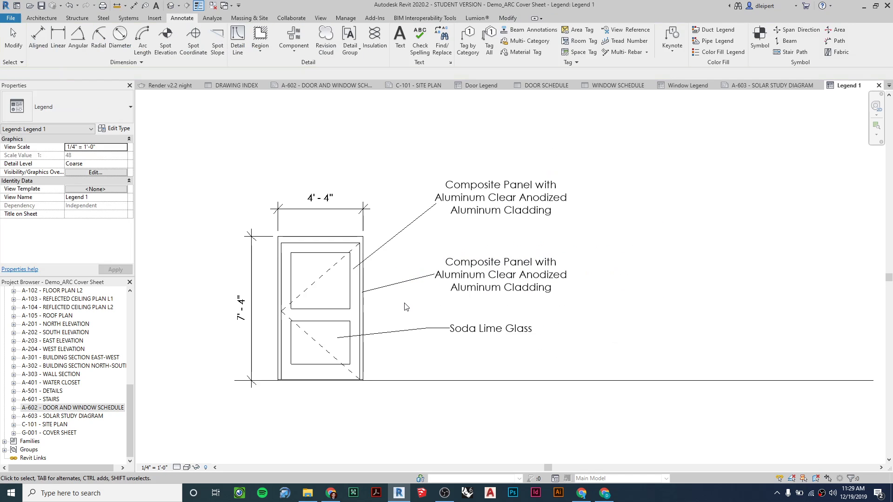
{"action": "middle_click_drag", "start_coordinate": [417, 316], "coordinate": [418, 316]}
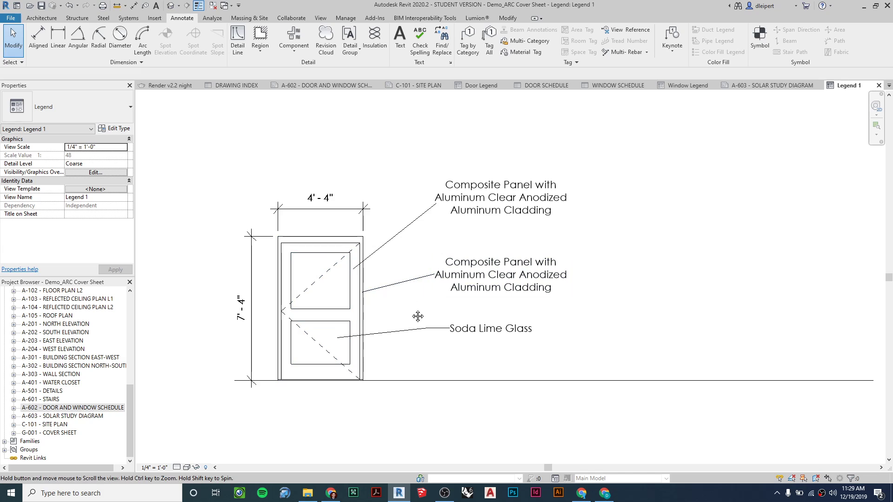
Step: Place a front-elevation legend component of Window-Awning-Marvin-Modern-Multiple_Units_2H : MNAW-C beside the door's material notes, above the ground line
{"action": "scroll", "coordinate": [418, 316], "scroll_direction": "down", "scroll_amount": 4}
{"action": "middle_click_drag", "start_coordinate": [578, 309], "coordinate": [455, 310]}
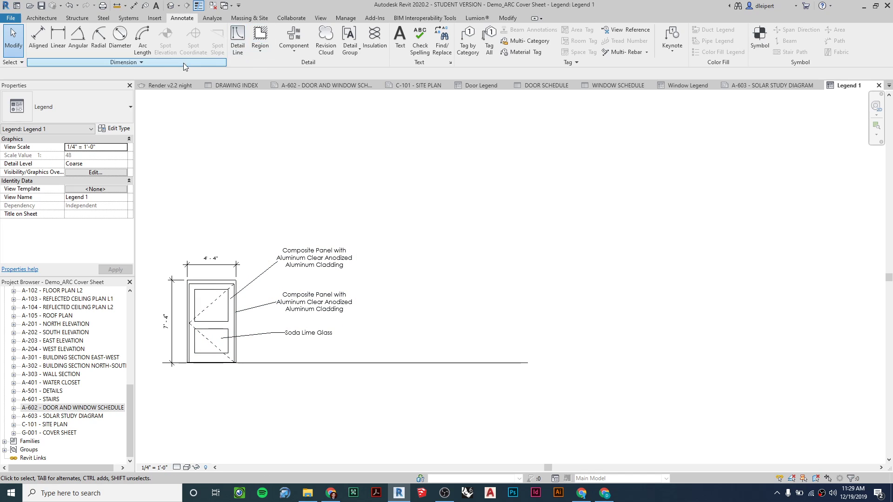
{"action": "left_click", "coordinate": [297, 55]}
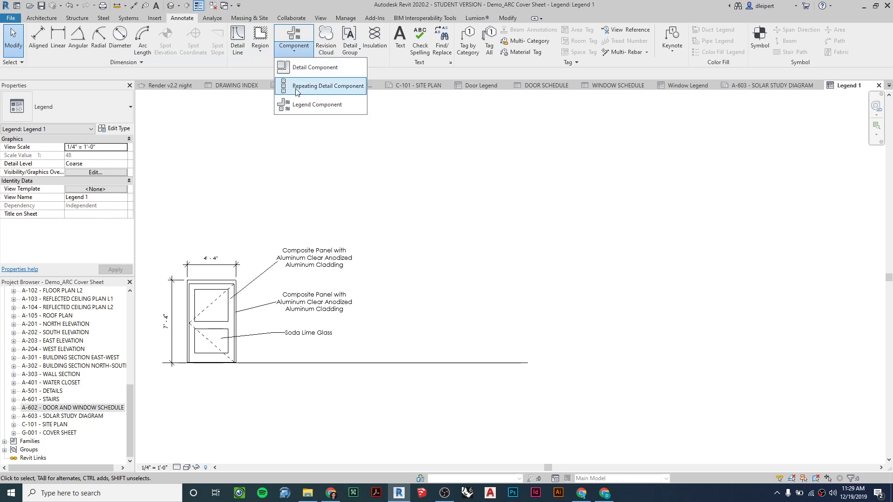
{"action": "left_click", "coordinate": [299, 104]}
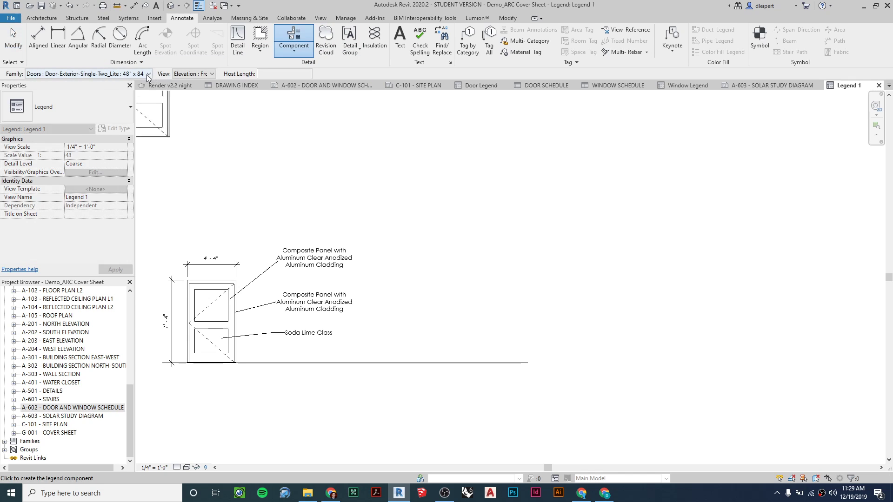
{"action": "left_click", "coordinate": [149, 74]}
{"action": "scroll", "coordinate": [103, 252], "scroll_direction": "down", "scroll_amount": 10}
{"action": "scroll", "coordinate": [103, 252], "scroll_direction": "down", "scroll_amount": 15}
{"action": "scroll", "coordinate": [103, 252], "scroll_direction": "down", "scroll_amount": 8}
{"action": "scroll", "coordinate": [93, 230], "scroll_direction": "down", "scroll_amount": 7}
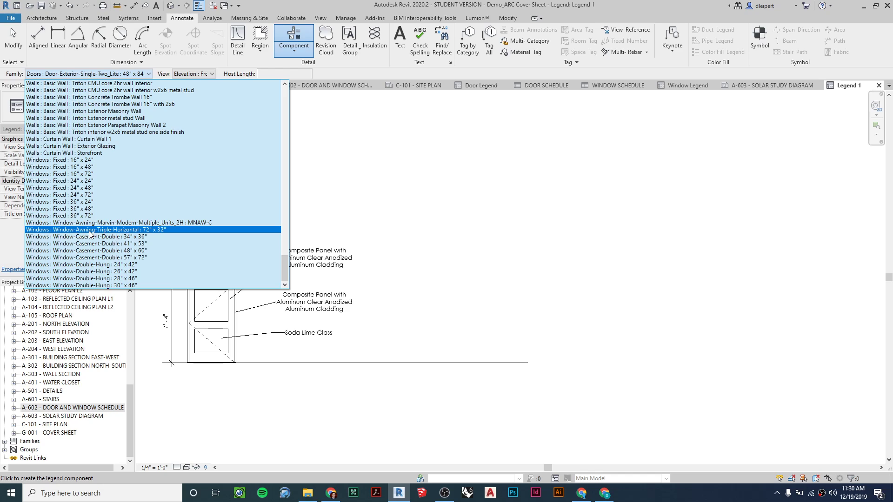
{"action": "left_click", "coordinate": [94, 230]}
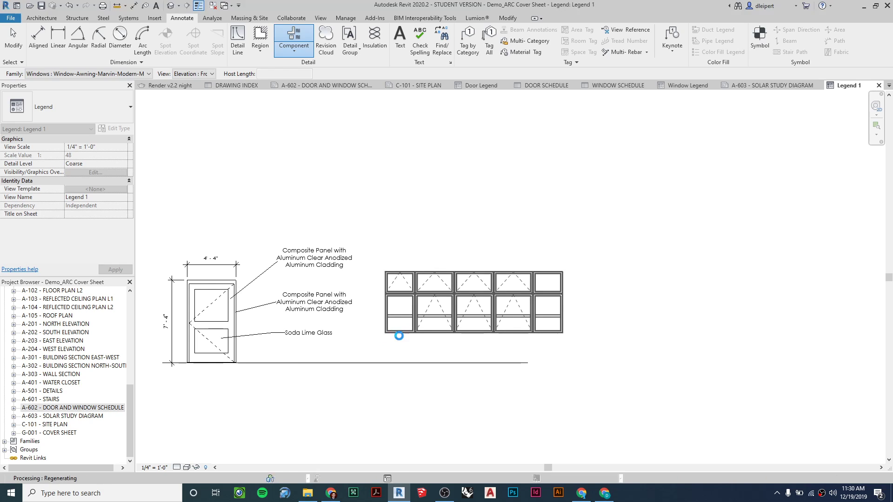
{"action": "key", "text": "Escape"}
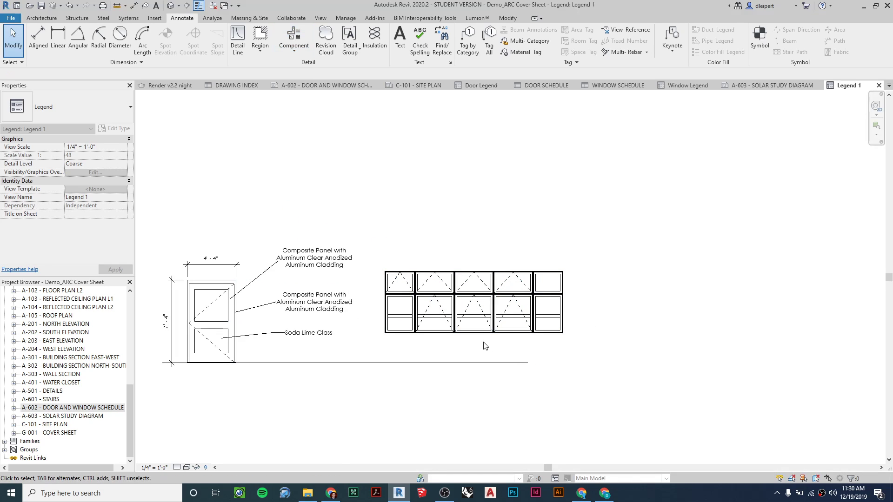
Step: Stretch the ground line's free end horizontally so that it runs well past the awning window
{"action": "left_click", "coordinate": [513, 363]}
{"action": "left_click_drag", "start_coordinate": [528, 364], "coordinate": [673, 362]}
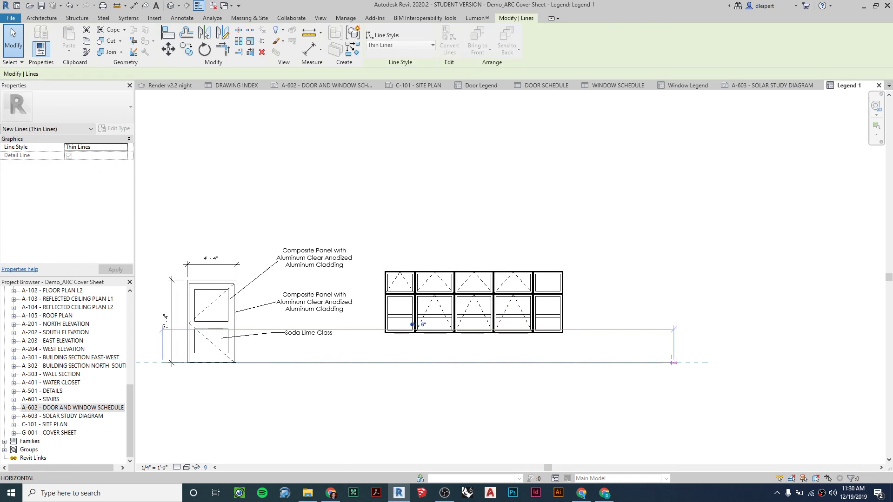
{"action": "left_click", "coordinate": [522, 393]}
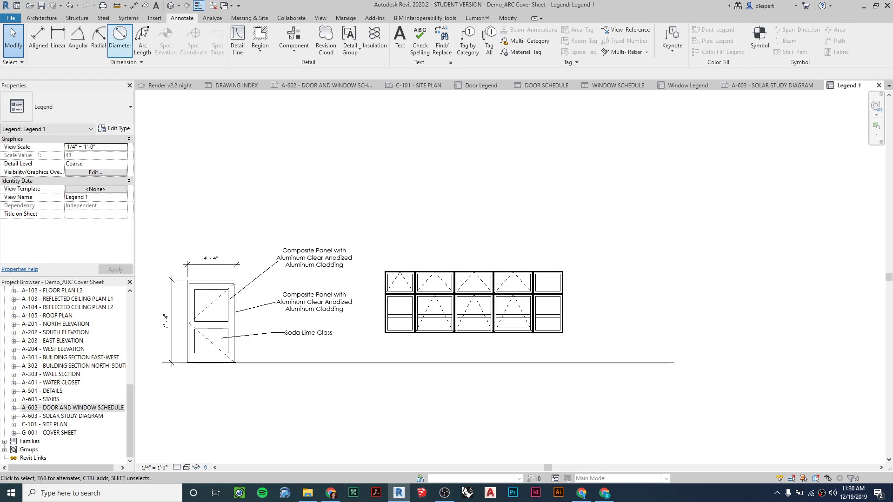
Step: Add an aligned dimension of the window's sill height, from the ground line to the underside of the frame, right of the window
{"action": "left_click", "coordinate": [39, 37]}
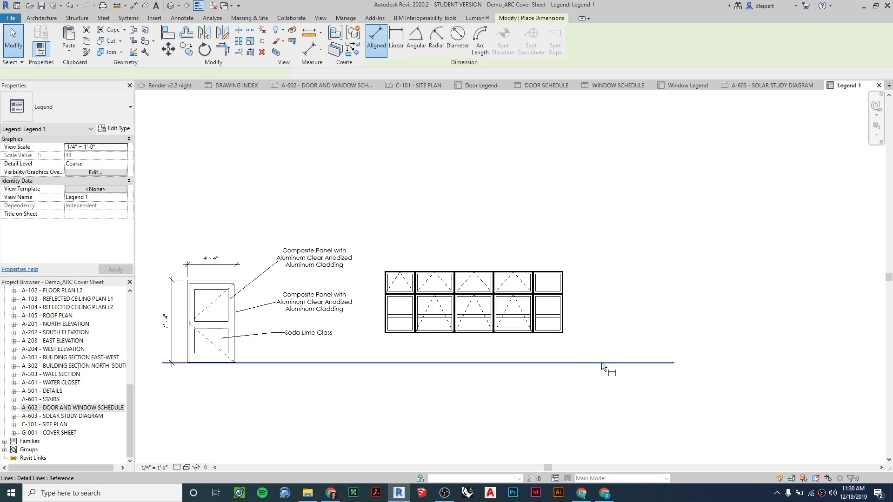
{"action": "left_click", "coordinate": [562, 364]}
{"action": "scroll", "coordinate": [558, 335], "scroll_direction": "up", "scroll_amount": 8}
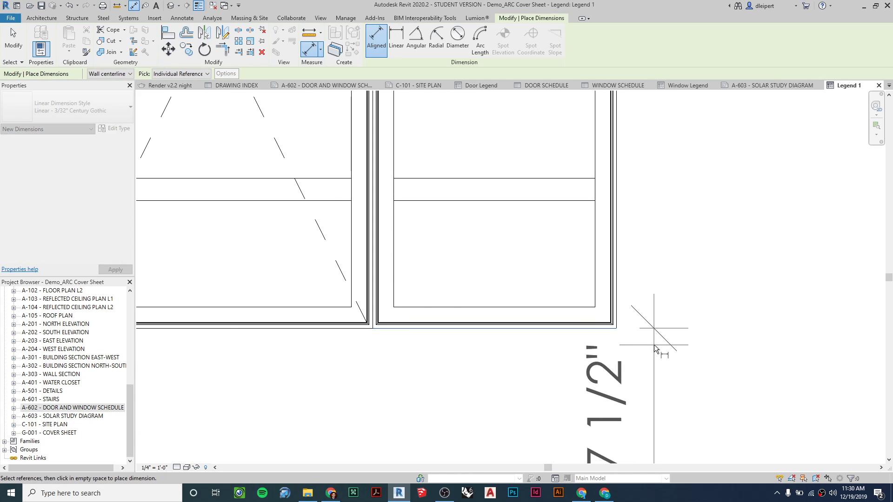
{"action": "scroll", "coordinate": [654, 345], "scroll_direction": "down", "scroll_amount": 6}
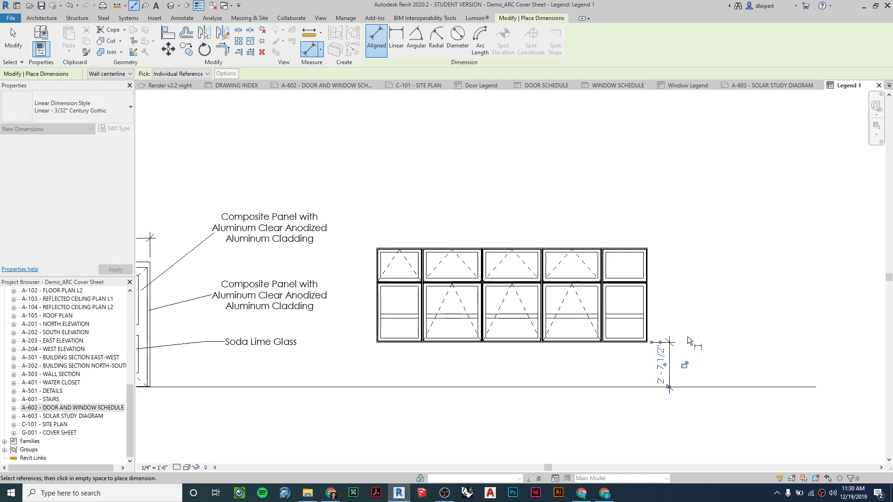
{"action": "left_click", "coordinate": [672, 331]}
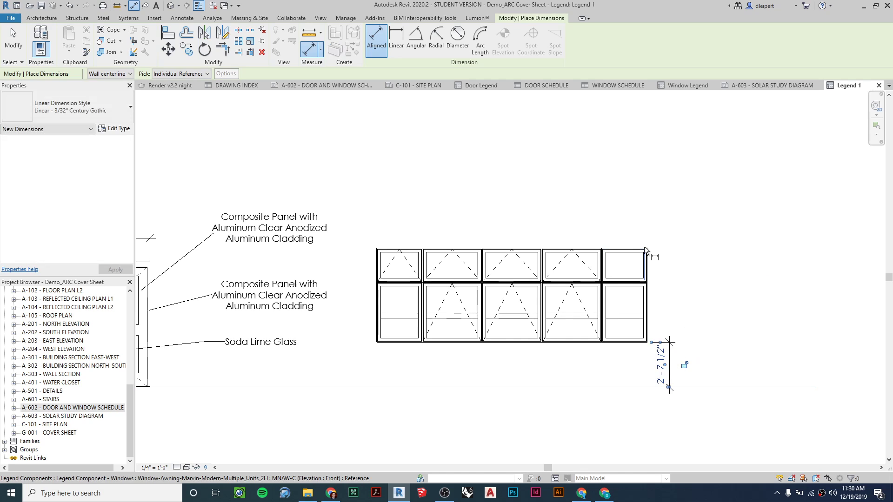
Step: Add an aligned dimension of the window's overall height, from frame top to bottom, in line with the sill height dimension
{"action": "scroll", "coordinate": [645, 247], "scroll_direction": "up", "scroll_amount": 5}
{"action": "scroll", "coordinate": [657, 249], "scroll_direction": "down", "scroll_amount": 5}
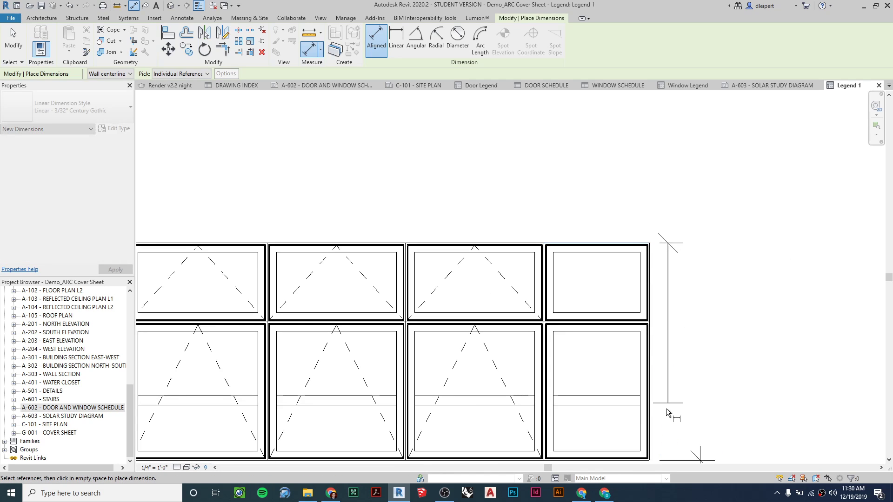
{"action": "scroll", "coordinate": [658, 444], "scroll_direction": "up", "scroll_amount": 3}
{"action": "middle_click_drag", "start_coordinate": [658, 444], "coordinate": [585, 319]}
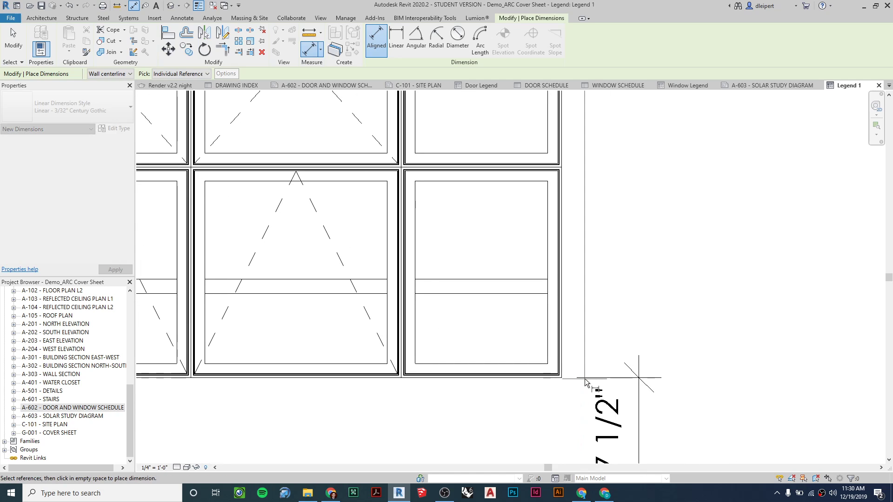
{"action": "scroll", "coordinate": [563, 384], "scroll_direction": "up", "scroll_amount": 4}
{"action": "left_click", "coordinate": [562, 385]}
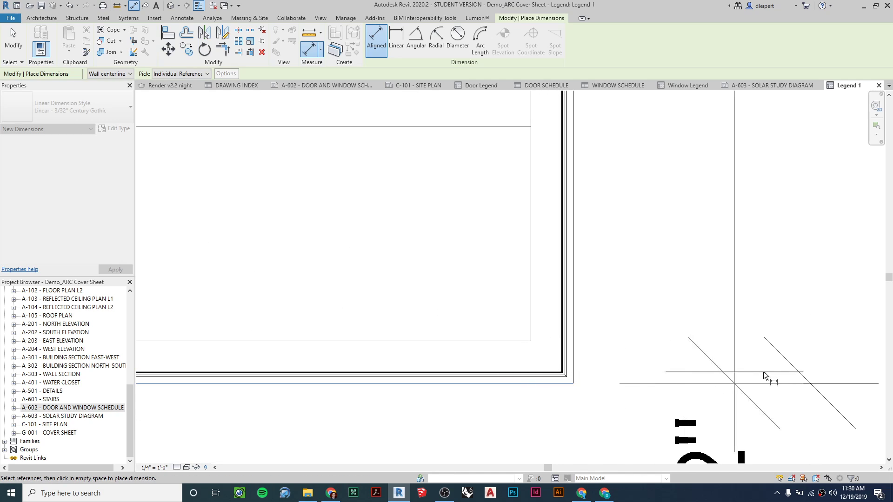
{"action": "left_click", "coordinate": [810, 385]}
{"action": "scroll", "coordinate": [810, 400], "scroll_direction": "down", "scroll_amount": 3}
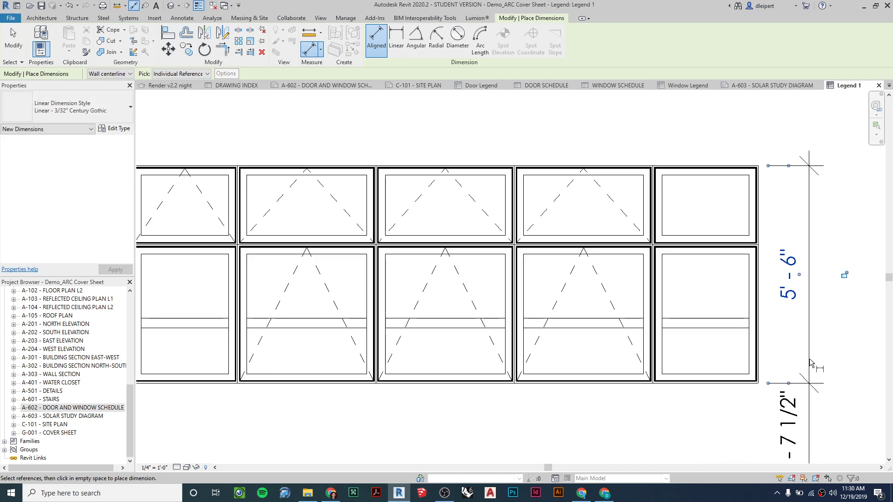
Step: Add an aligned dimension of the window's overall width, between the frame's outer side edges, above the window
{"action": "scroll", "coordinate": [624, 374], "scroll_direction": "up", "scroll_amount": 2}
{"action": "scroll", "coordinate": [630, 250], "scroll_direction": "down", "scroll_amount": 3}
{"action": "scroll", "coordinate": [335, 229], "scroll_direction": "up", "scroll_amount": 5}
{"action": "left_click", "coordinate": [332, 229]}
{"action": "scroll", "coordinate": [339, 229], "scroll_direction": "down", "scroll_amount": 3}
{"action": "scroll", "coordinate": [739, 237], "scroll_direction": "up", "scroll_amount": 1}
{"action": "middle_click_drag", "start_coordinate": [751, 240], "coordinate": [477, 254]}
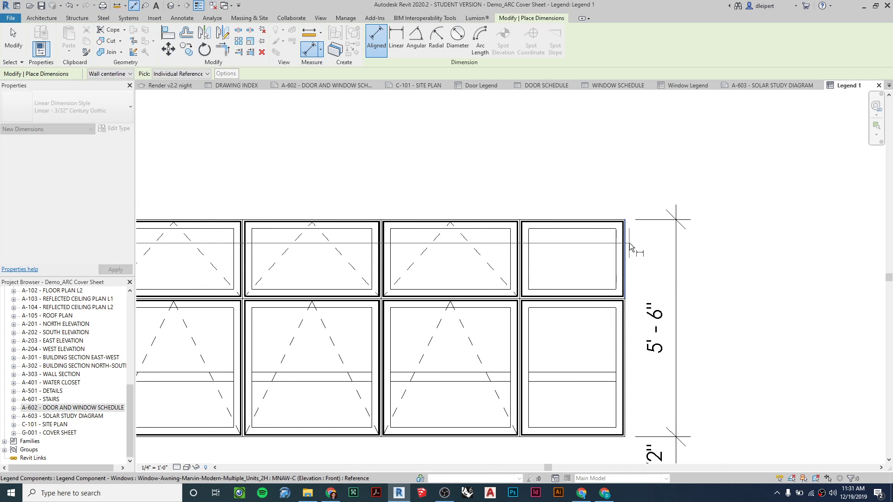
{"action": "left_click", "coordinate": [604, 192]}
{"action": "left_click", "coordinate": [512, 160]}
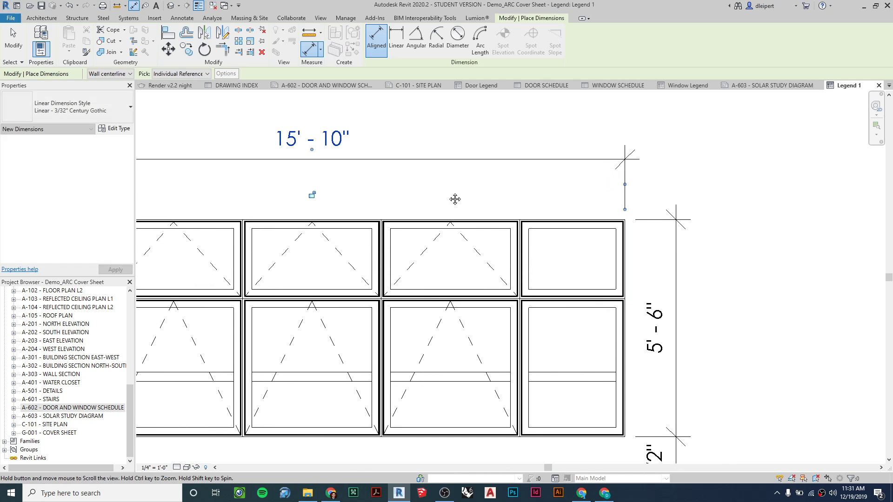
{"action": "scroll", "coordinate": [581, 208], "scroll_direction": "down", "scroll_amount": 3}
{"action": "key", "text": "Escape"}
{"action": "key", "text": "Escape"}
{"action": "scroll", "coordinate": [461, 363], "scroll_direction": "down", "scroll_amount": 2}
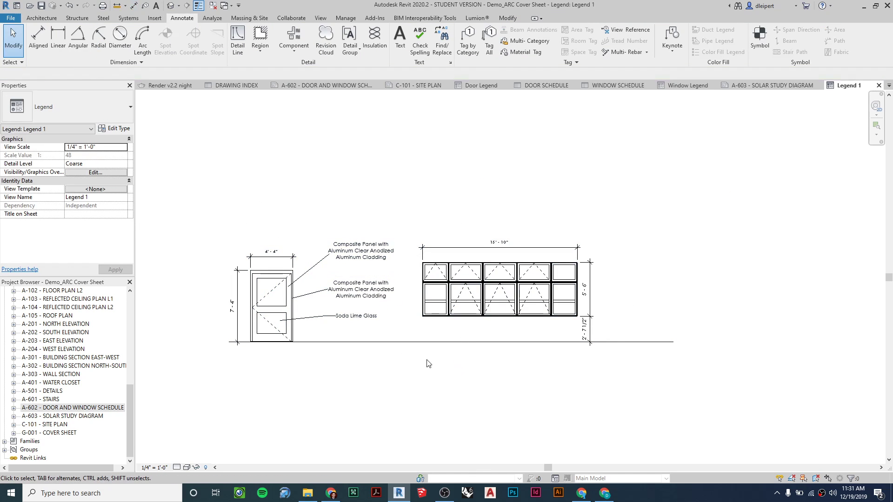
Step: Open sheet A-602 - DOOR AND WINDOW SCHEDULE and place Legend 1 on it, between the door legend and the window details
{"action": "double_click", "coordinate": [84, 412]}
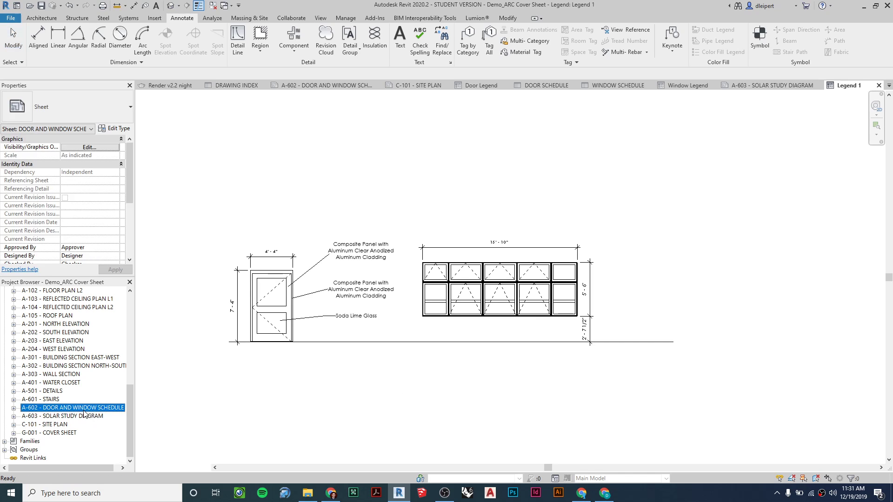
{"action": "scroll", "coordinate": [79, 339], "scroll_direction": "up", "scroll_amount": 3}
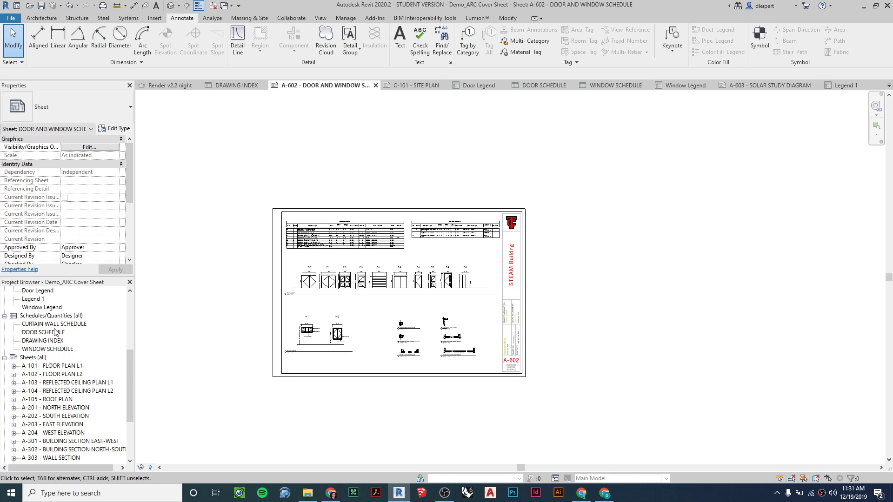
{"action": "scroll", "coordinate": [55, 335], "scroll_direction": "up", "scroll_amount": 1}
{"action": "left_click", "coordinate": [33, 332]}
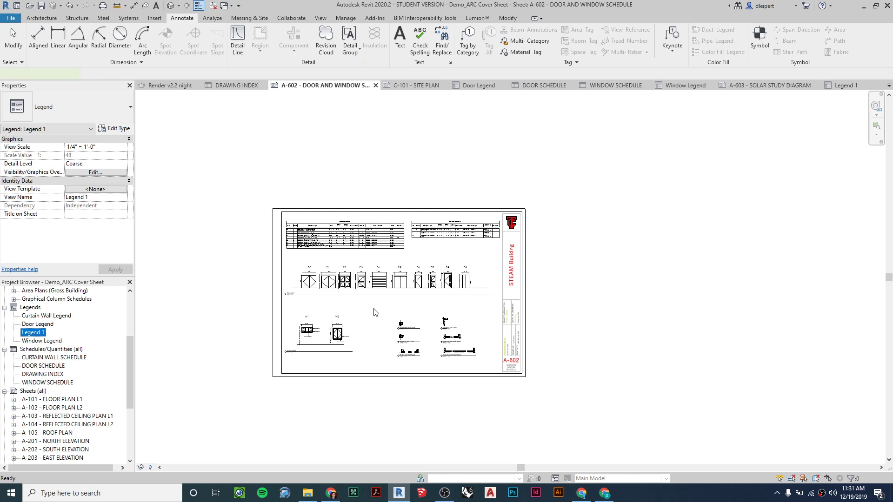
{"action": "scroll", "coordinate": [381, 316], "scroll_direction": "up", "scroll_amount": 5}
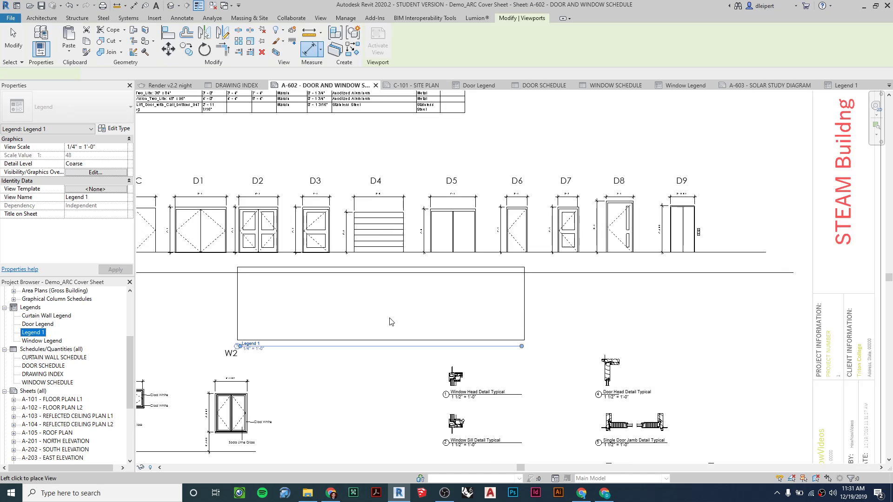
{"action": "left_click", "coordinate": [419, 337]}
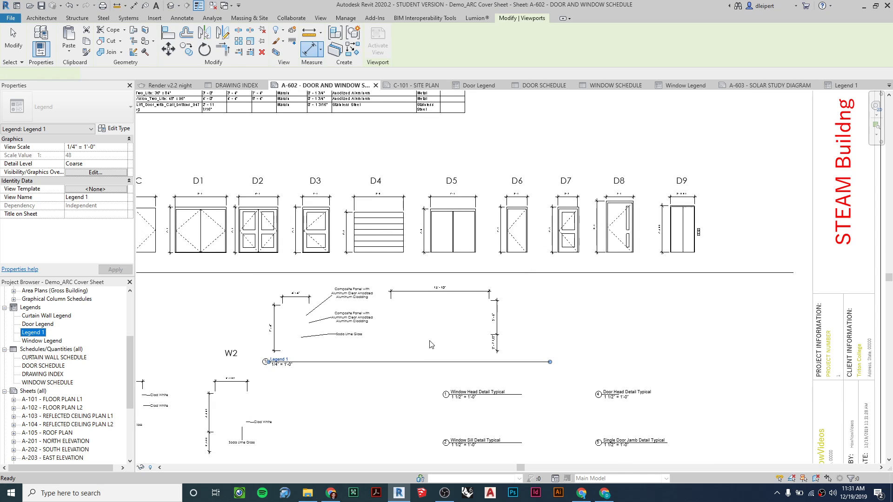
{"action": "scroll", "coordinate": [372, 412], "scroll_direction": "up", "scroll_amount": 3}
{"action": "left_click", "coordinate": [375, 410]}
{"action": "scroll", "coordinate": [372, 406], "scroll_direction": "down", "scroll_amount": 4}
{"action": "scroll", "coordinate": [431, 299], "scroll_direction": "up", "scroll_amount": 1}
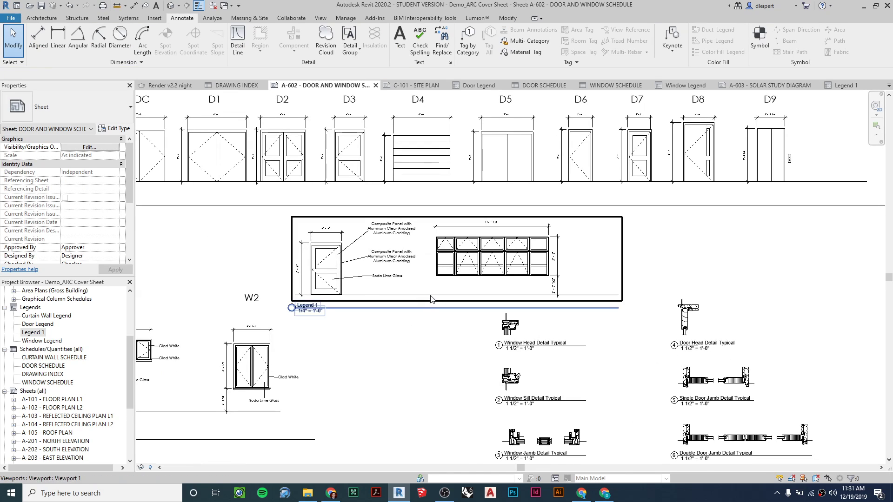
Step: Delete the Legend 1 viewport from the sheet
{"action": "left_click", "coordinate": [429, 298]}
{"action": "key", "text": "Delete"}
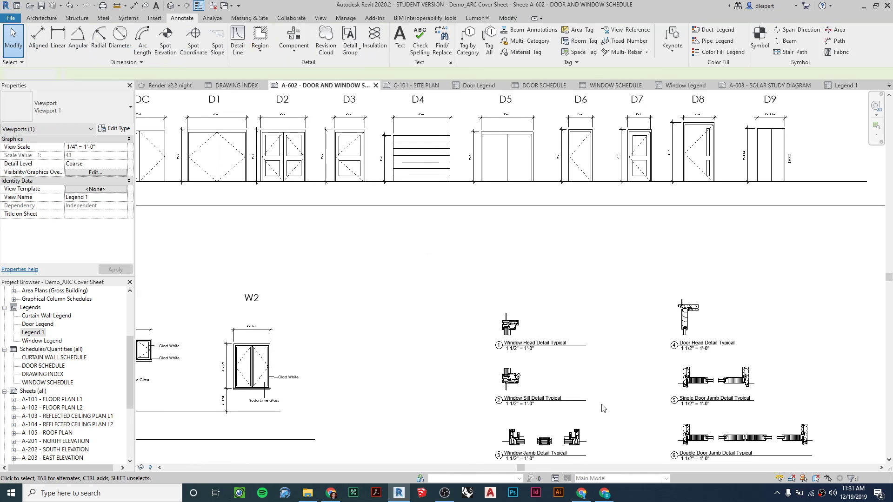
Step: Review the finished window legend, door legend, and door and window schedules on sheet A-602
{"action": "scroll", "coordinate": [498, 277], "scroll_direction": "up", "scroll_amount": 2}
{"action": "middle_click_drag", "start_coordinate": [285, 263], "coordinate": [363, 239]}
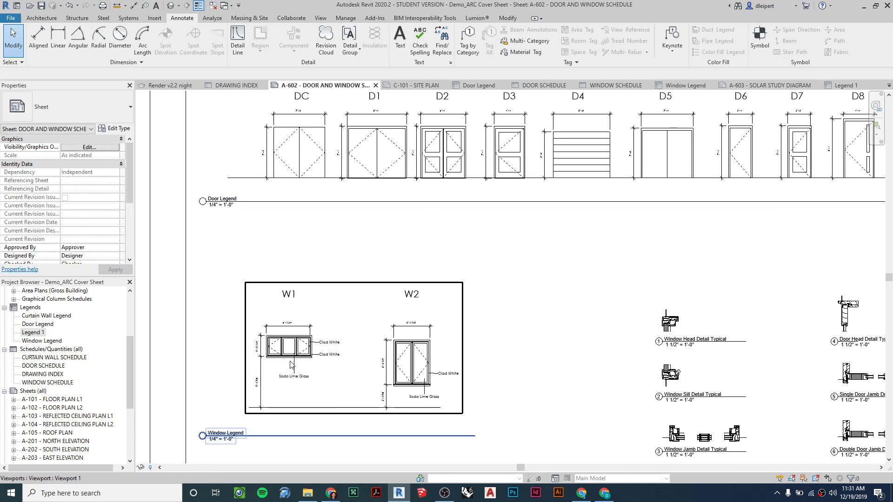
{"action": "middle_click_drag", "start_coordinate": [621, 255], "coordinate": [542, 349]}
{"action": "scroll", "coordinate": [650, 322], "scroll_direction": "down", "scroll_amount": 2}
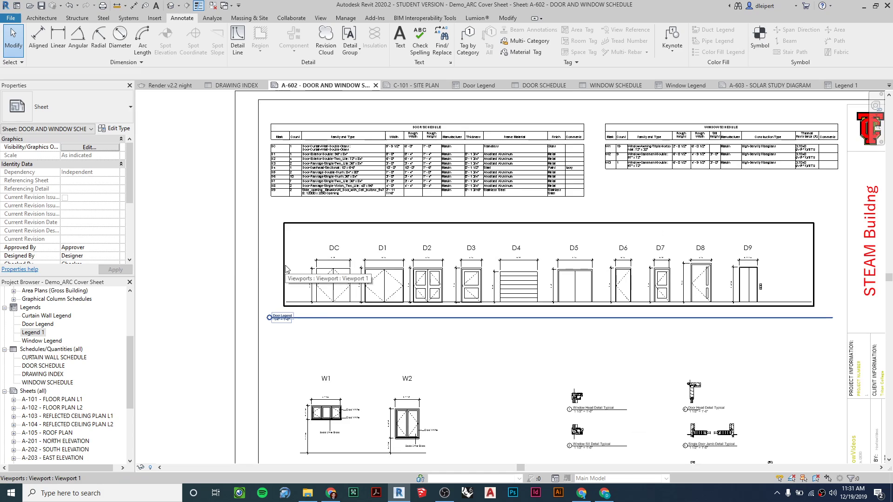
{"action": "middle_click_drag", "start_coordinate": [500, 361], "coordinate": [428, 291]}
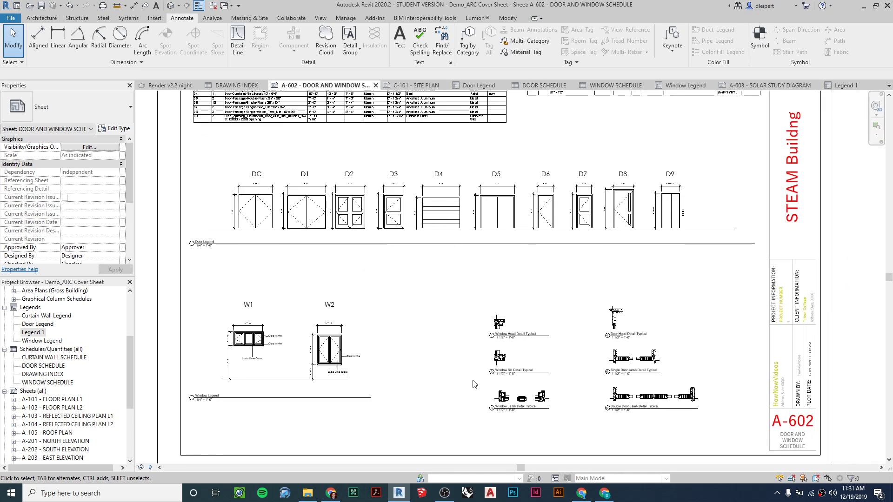
Step: Examine the typical window head, sill and jamb details and the typical door head and jamb details on the sheet
{"action": "scroll", "coordinate": [509, 348], "scroll_direction": "up", "scroll_amount": 4}
{"action": "scroll", "coordinate": [509, 347], "scroll_direction": "down", "scroll_amount": 1}
{"action": "scroll", "coordinate": [442, 317], "scroll_direction": "up", "scroll_amount": 3}
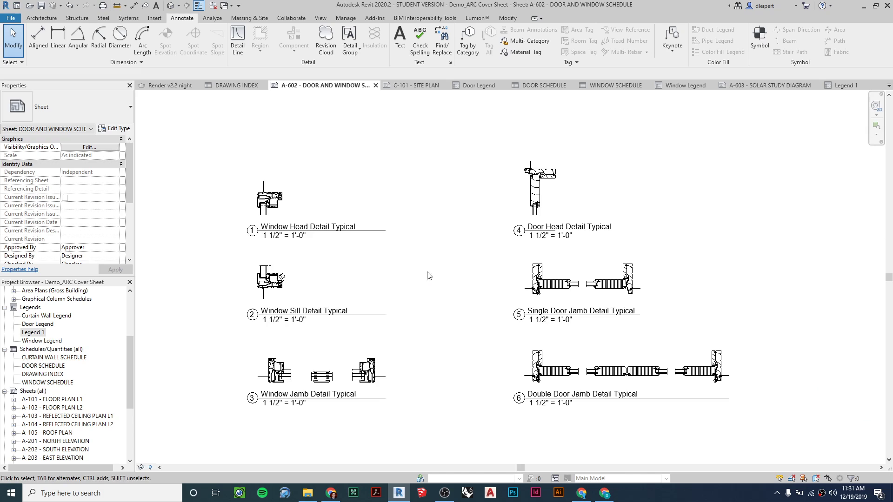
{"action": "left_click", "coordinate": [321, 231]}
{"action": "scroll", "coordinate": [270, 188], "scroll_direction": "up", "scroll_amount": 3}
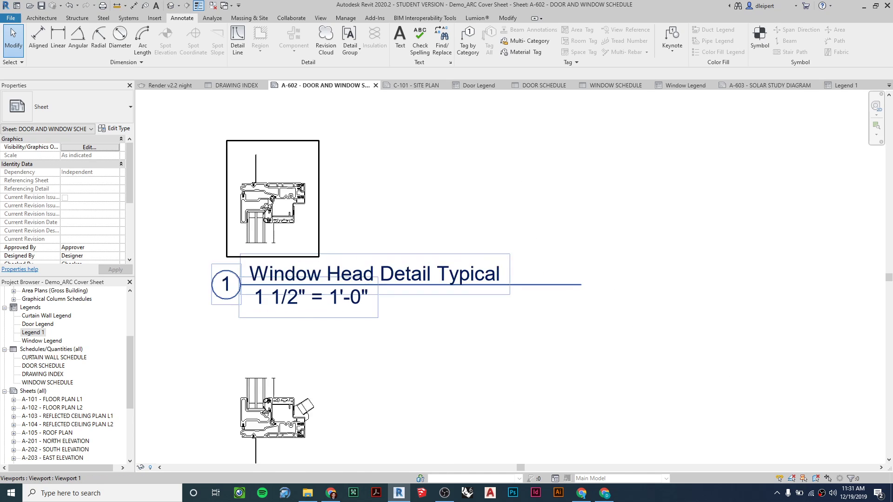
{"action": "scroll", "coordinate": [269, 188], "scroll_direction": "down", "scroll_amount": 3}
{"action": "scroll", "coordinate": [297, 295], "scroll_direction": "down", "scroll_amount": 4}
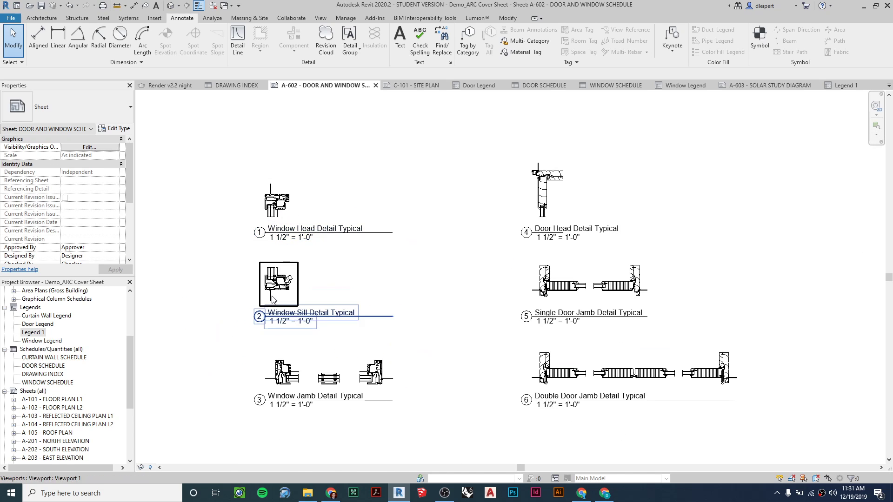
{"action": "middle_click_drag", "start_coordinate": [417, 261], "coordinate": [373, 316]}
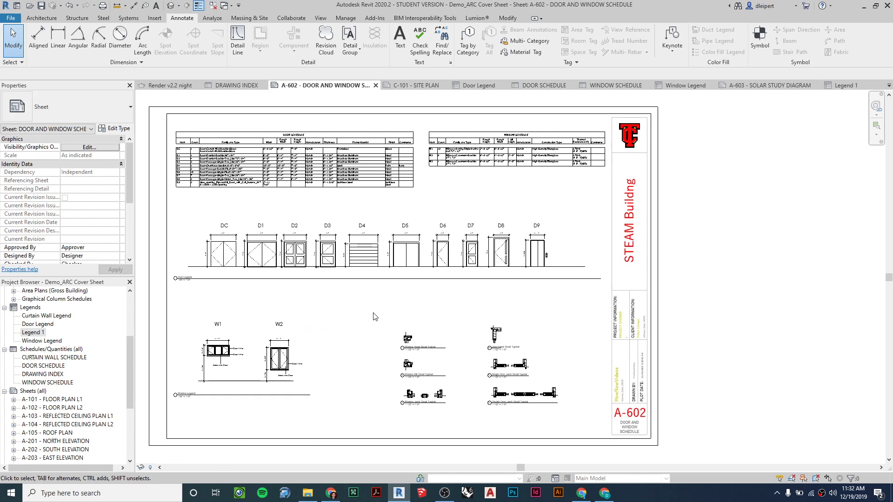